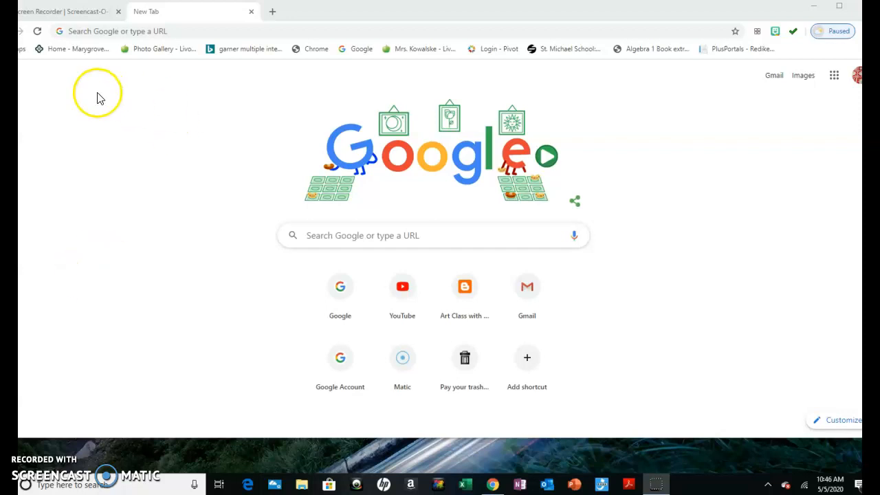
Search the web for ipiccy, go to the iPiccy site and open its photo editor
click(112, 31)
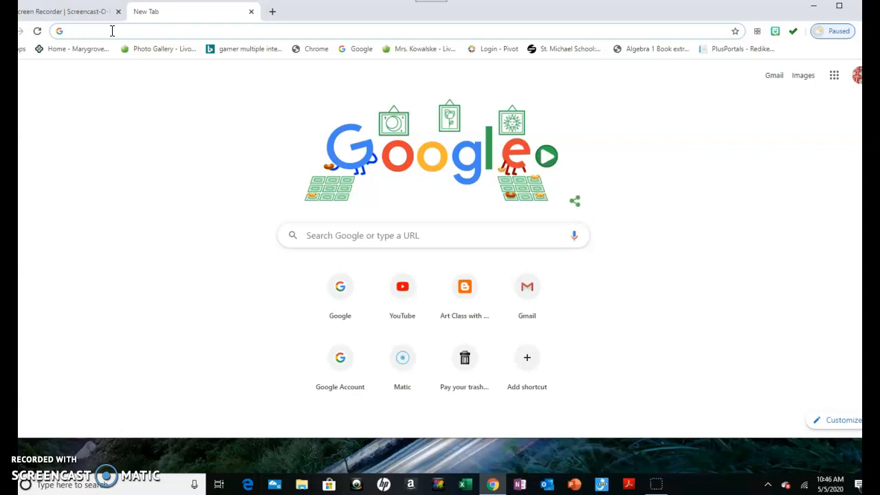
text(ip)
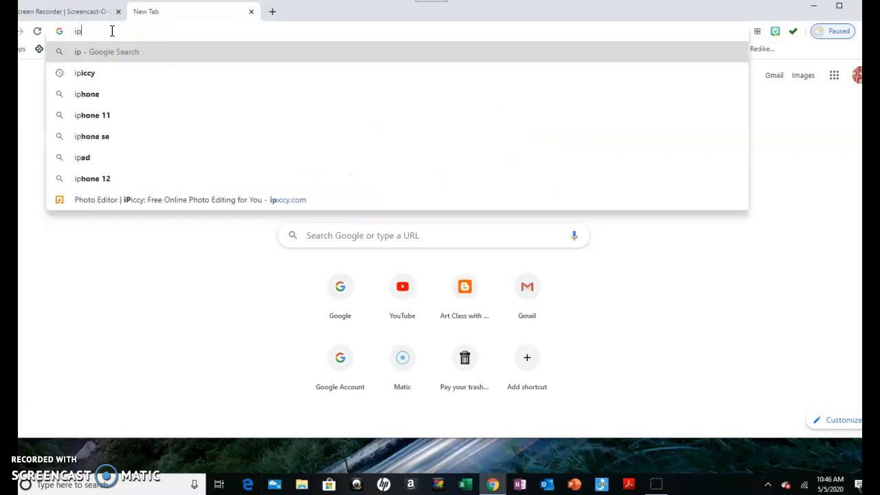
text(icc)
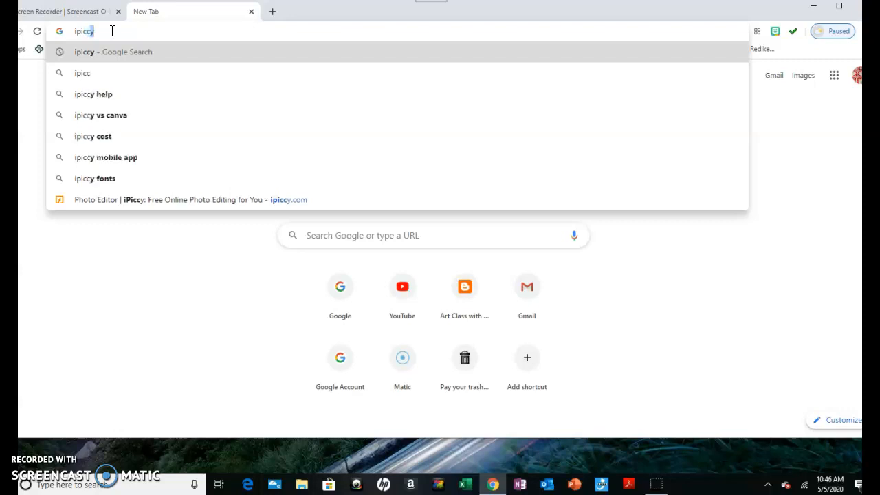
text(y)
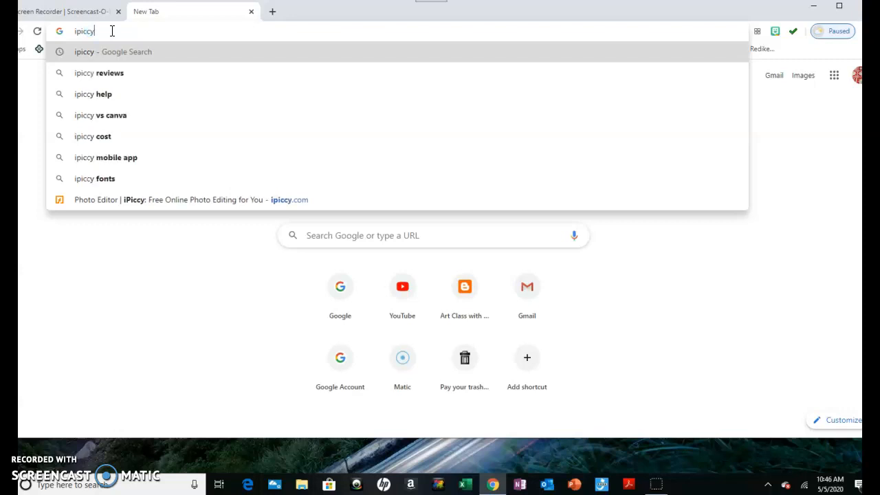
key(Return)
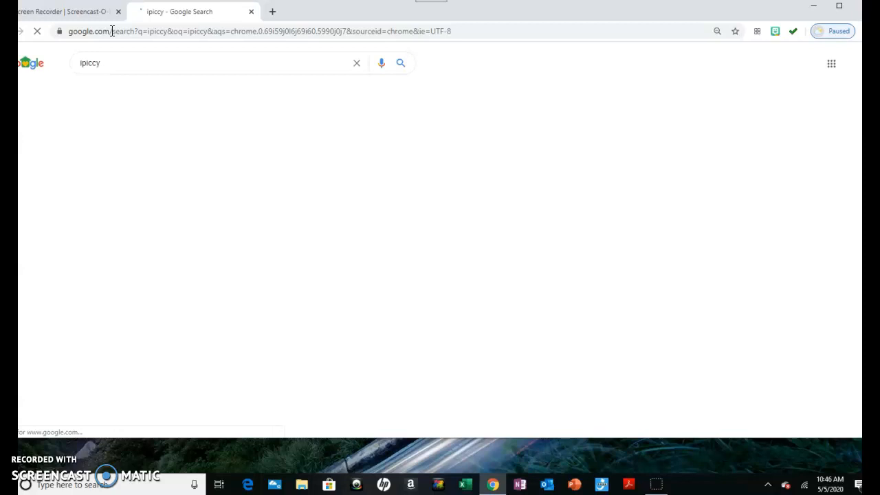
click(139, 157)
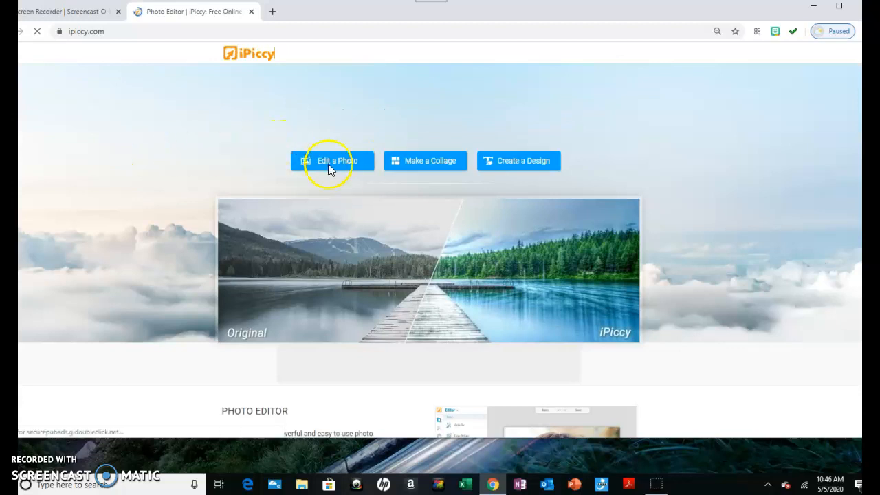
click(339, 163)
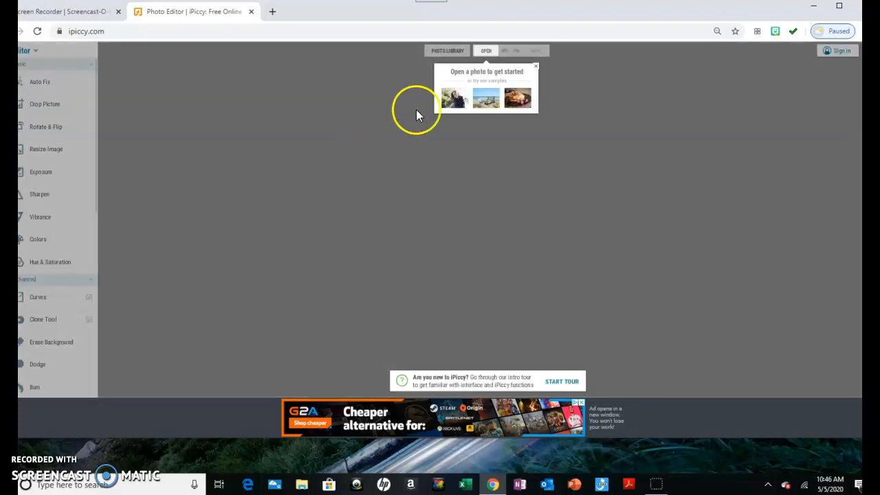
Open the Amazon-logo image from the computer's Downloads folder
click(487, 52)
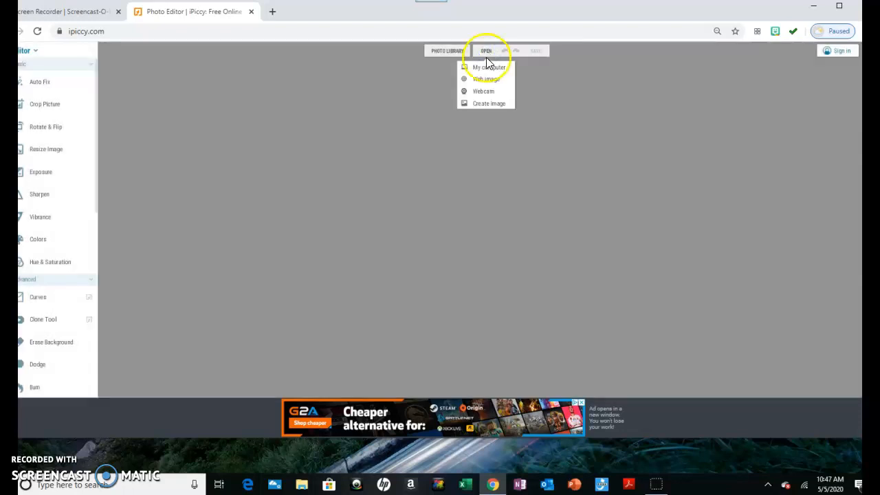
click(483, 67)
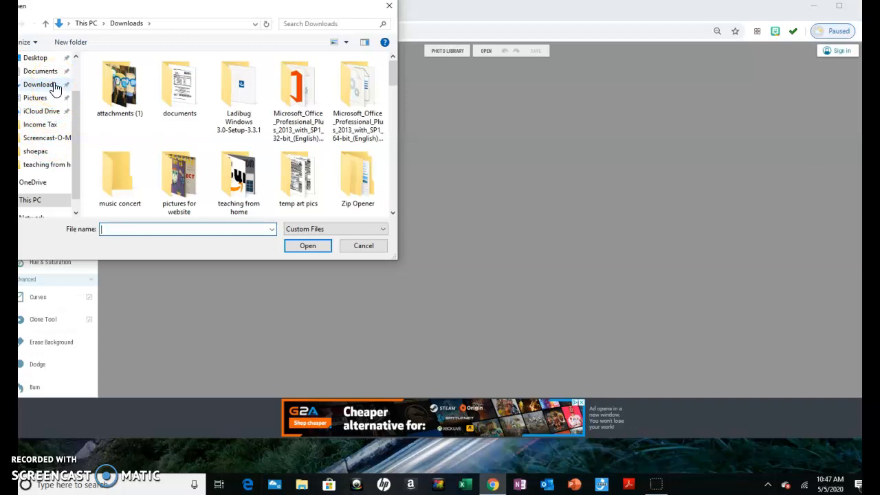
click(55, 88)
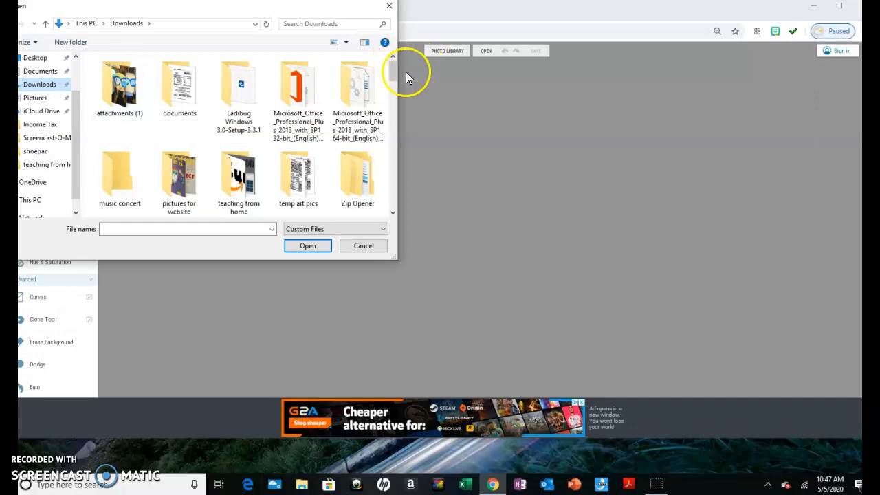
drag(393, 79, 390, 91)
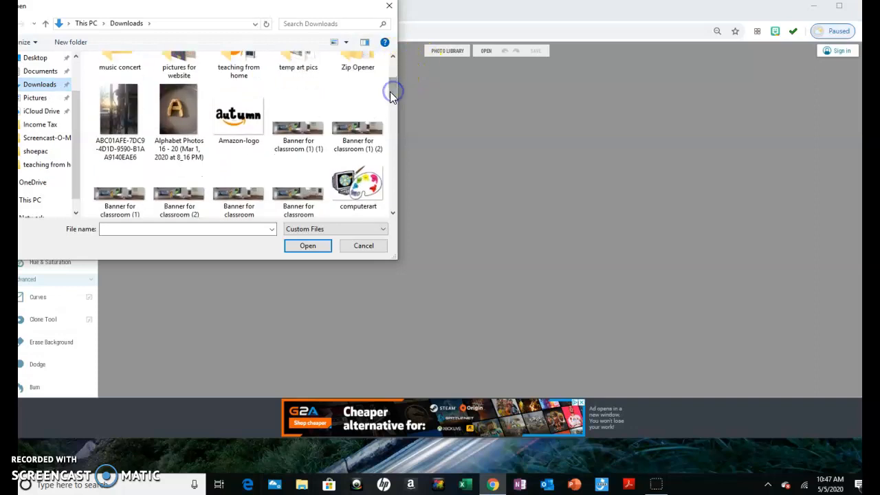
click(235, 122)
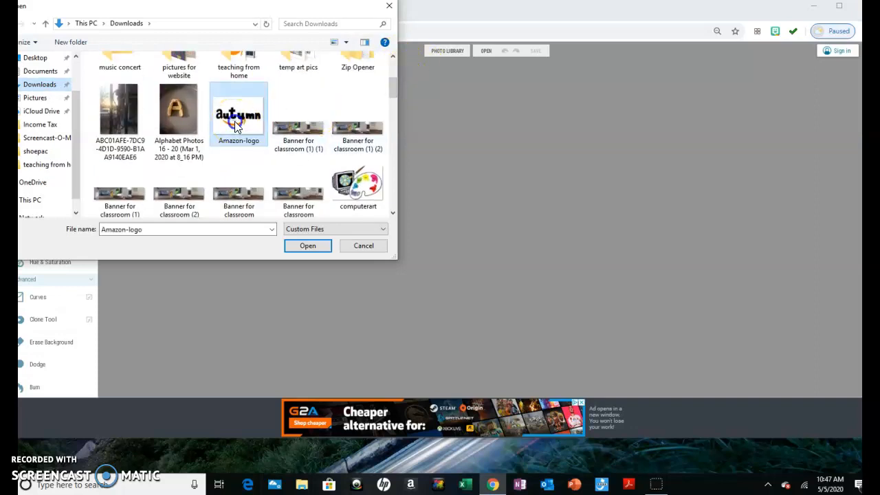
click(300, 250)
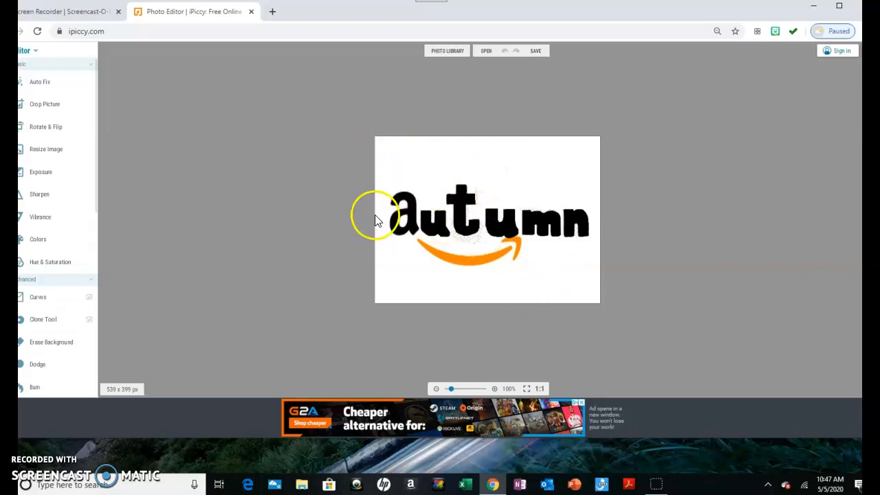
Start the Crop Picture tool on the logo image with no constraints
click(24, 106)
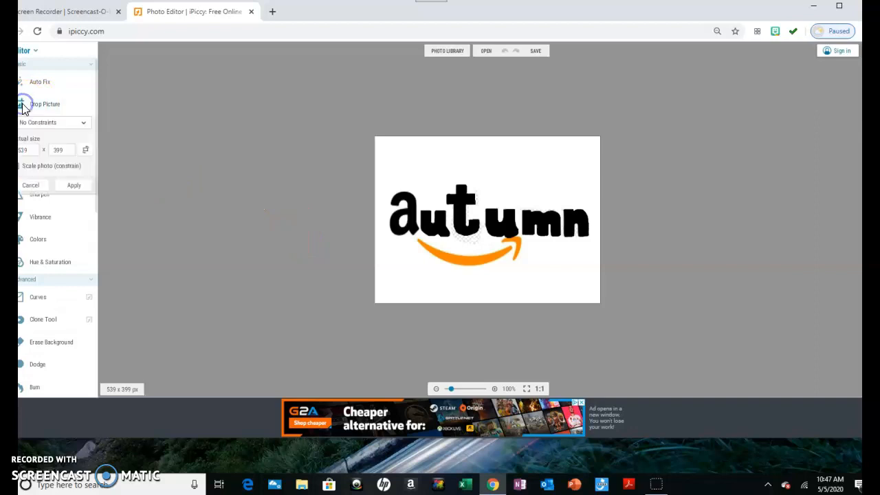
click(391, 166)
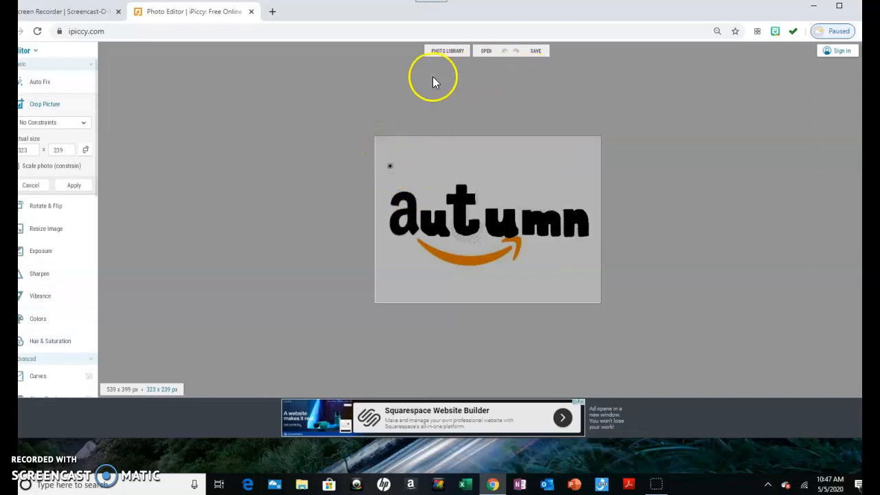
drag(390, 165, 601, 272)
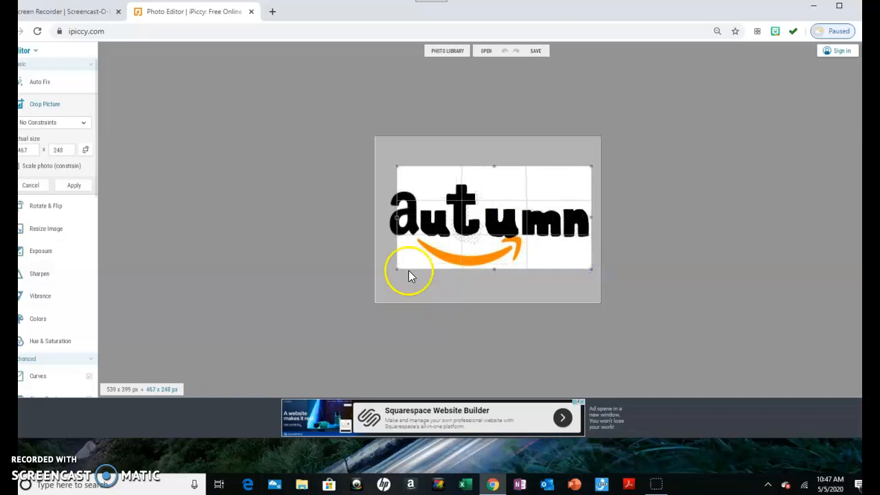
drag(396, 271, 386, 273)
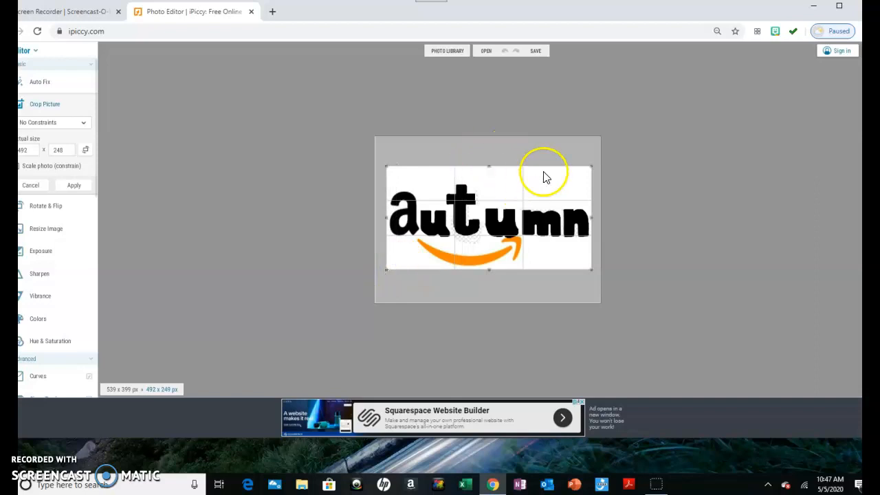
drag(586, 164, 589, 180)
drag(334, 252, 334, 252)
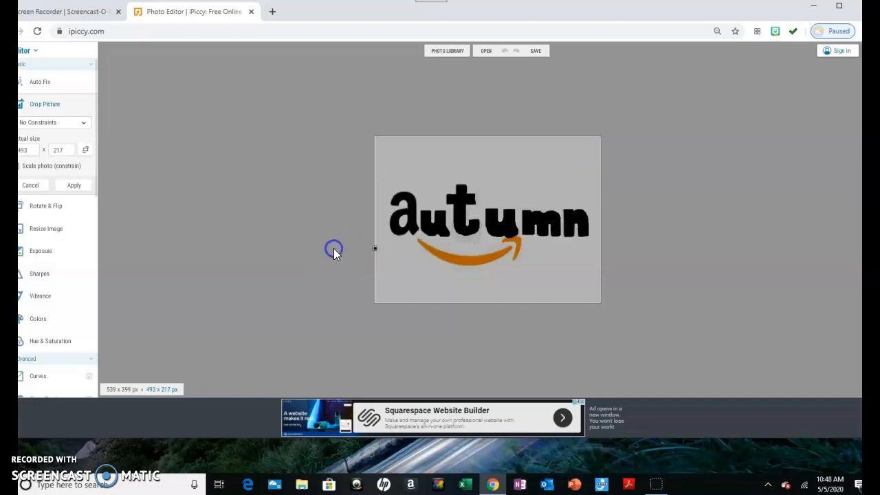
click(441, 231)
click(462, 217)
drag(463, 217, 596, 268)
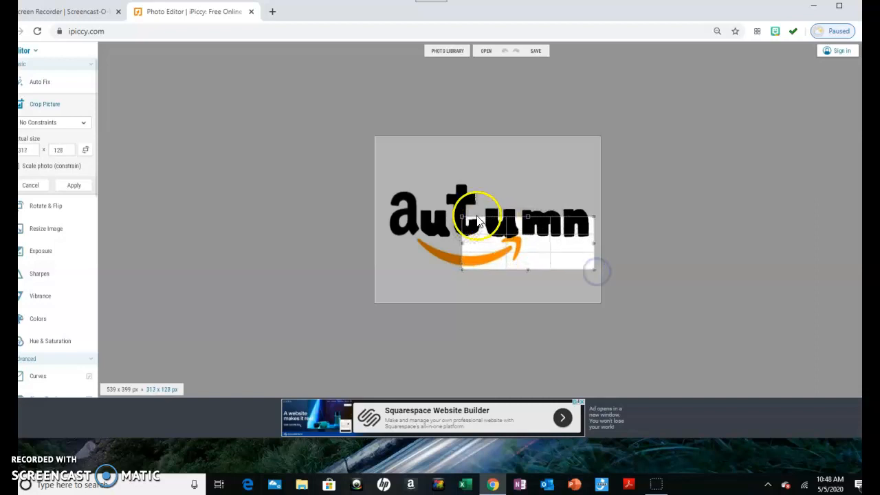
drag(461, 217, 387, 180)
right_click(387, 181)
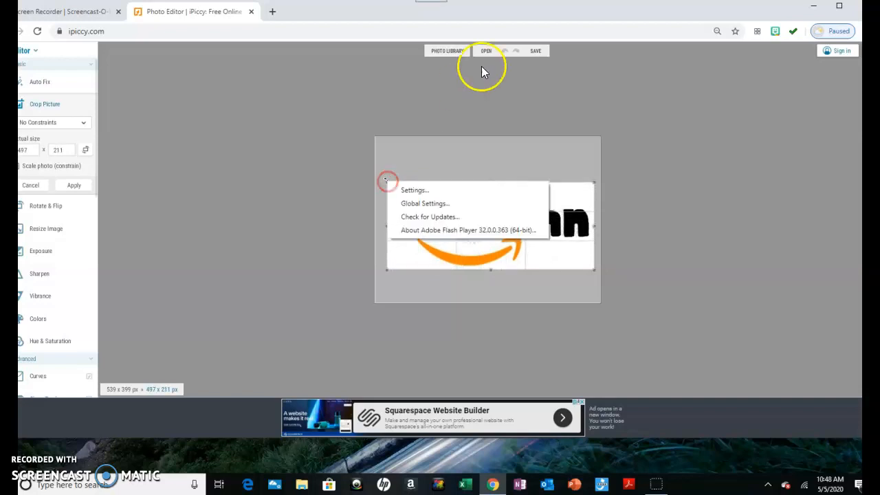
click(535, 103)
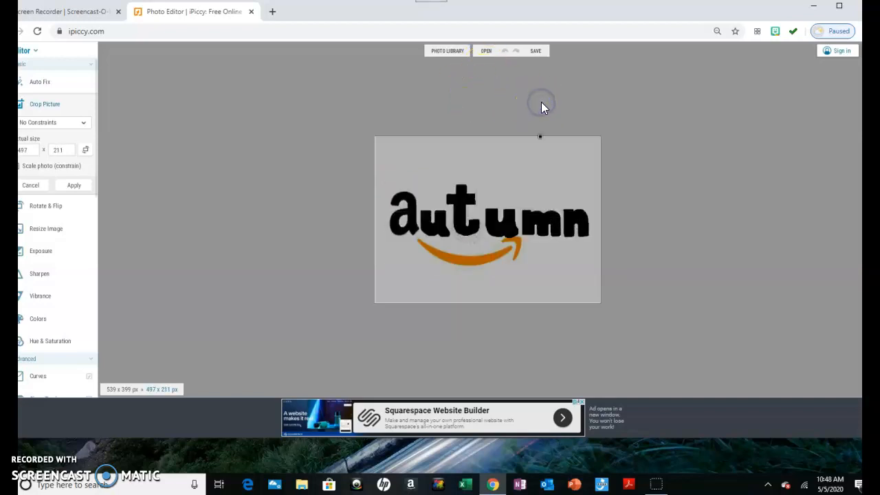
Crop the image to about 512 x 211 px, closely framing the word autumn and the orange arrow
click(485, 206)
drag(484, 205, 595, 269)
click(485, 203)
drag(485, 203, 380, 179)
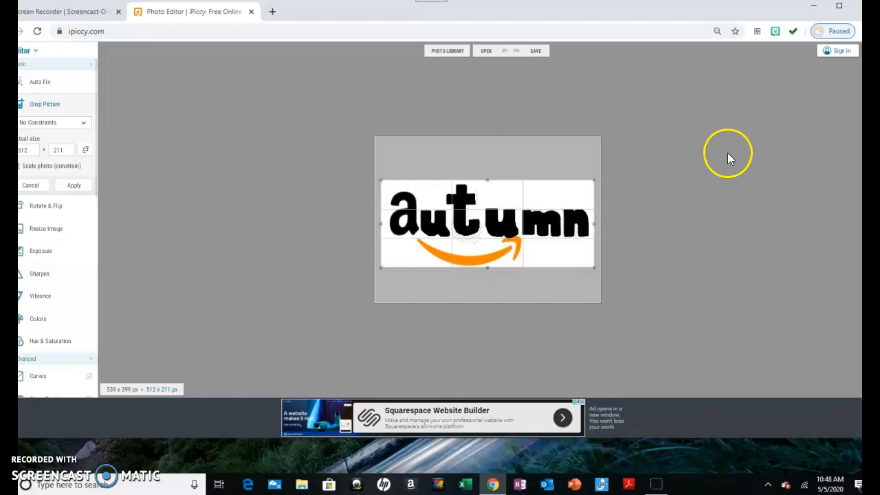
click(74, 187)
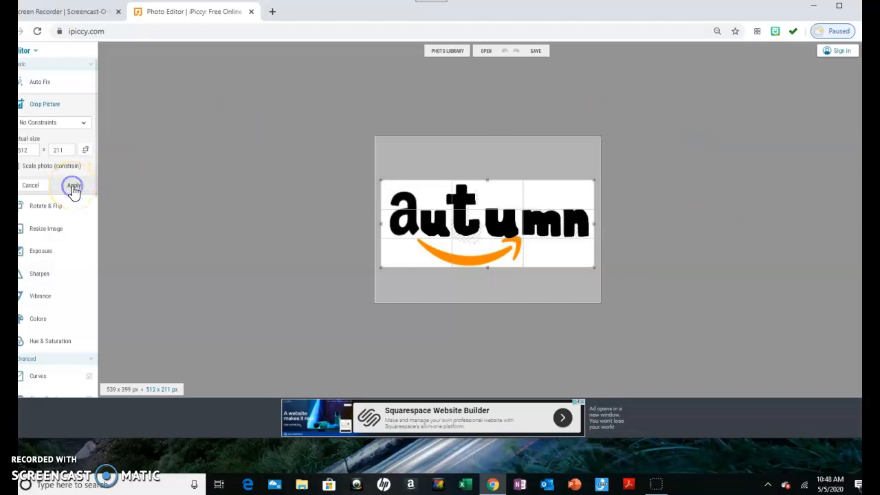
Save the cropped image as Amazon-logo in PNG format in the teaching from home folder, replacing the existing file, and close the photo
click(539, 52)
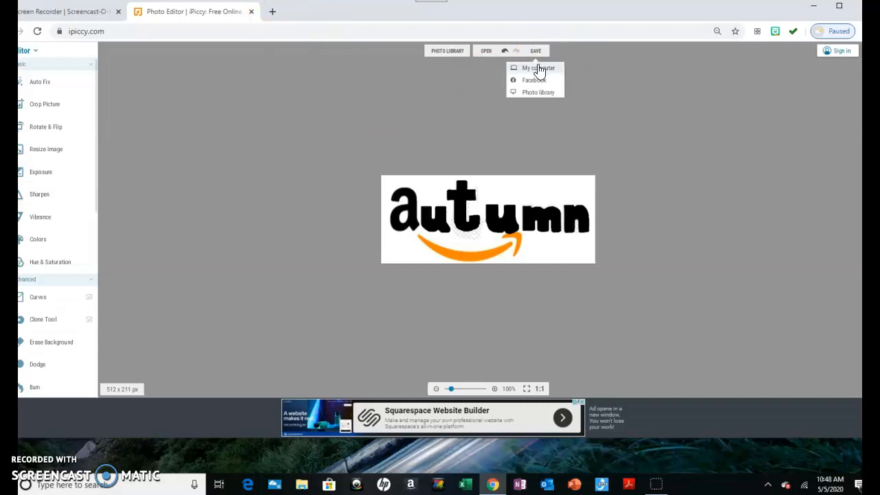
click(538, 69)
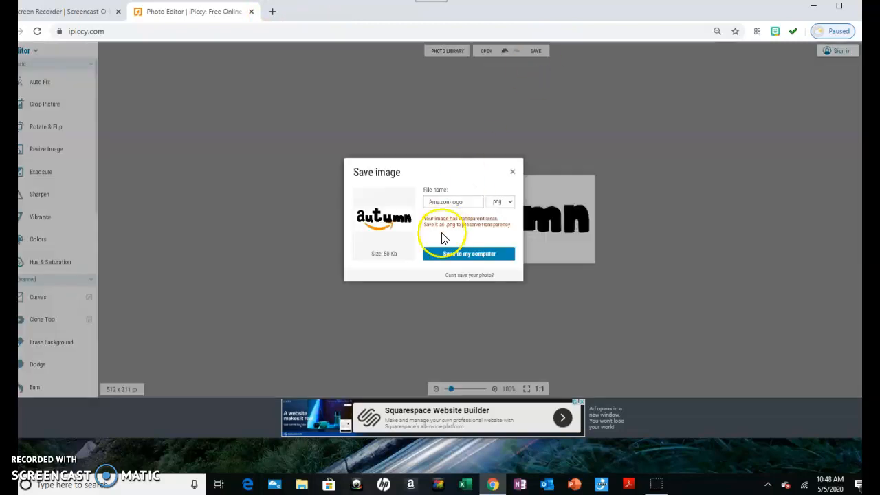
click(467, 256)
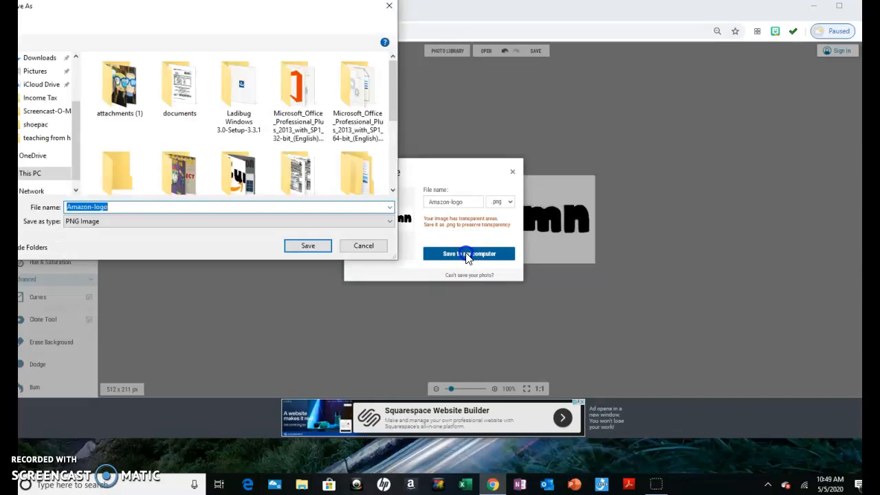
drag(394, 113, 393, 139)
click(248, 117)
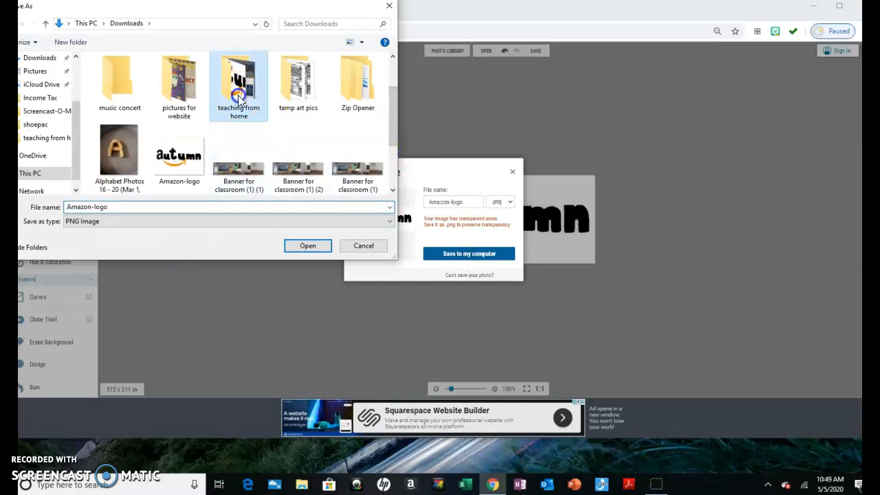
click(316, 249)
click(307, 249)
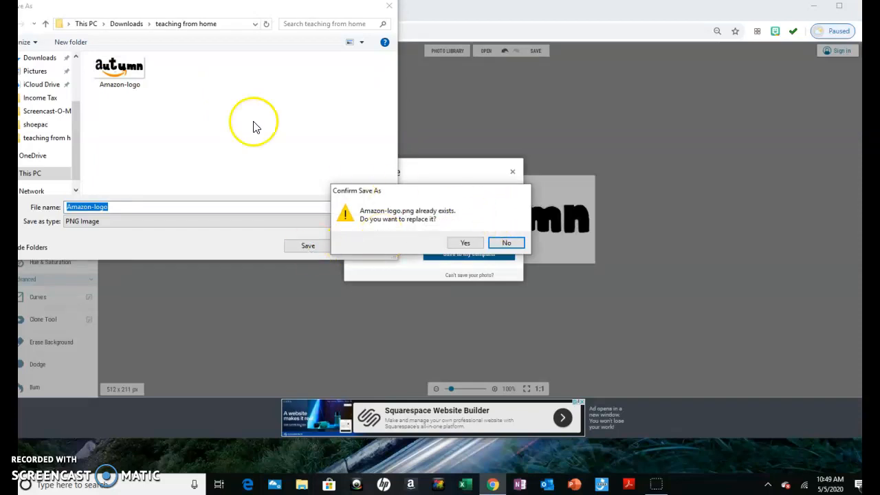
click(465, 244)
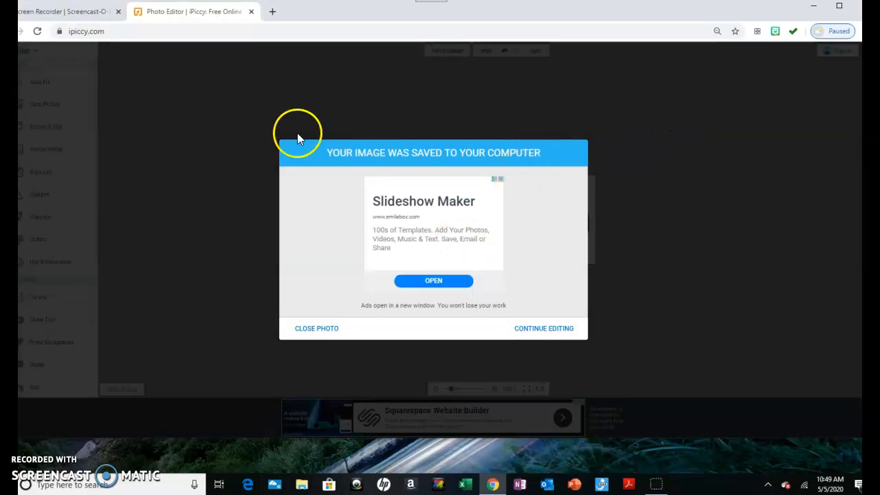
click(123, 31)
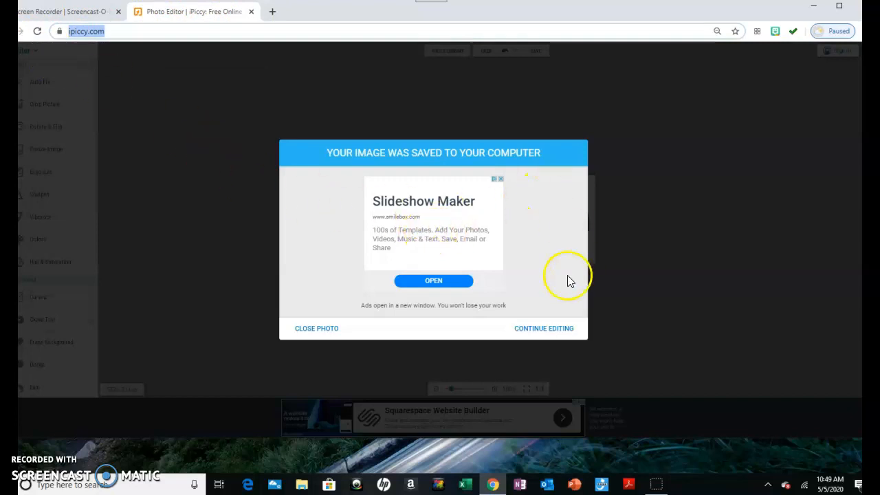
click(328, 335)
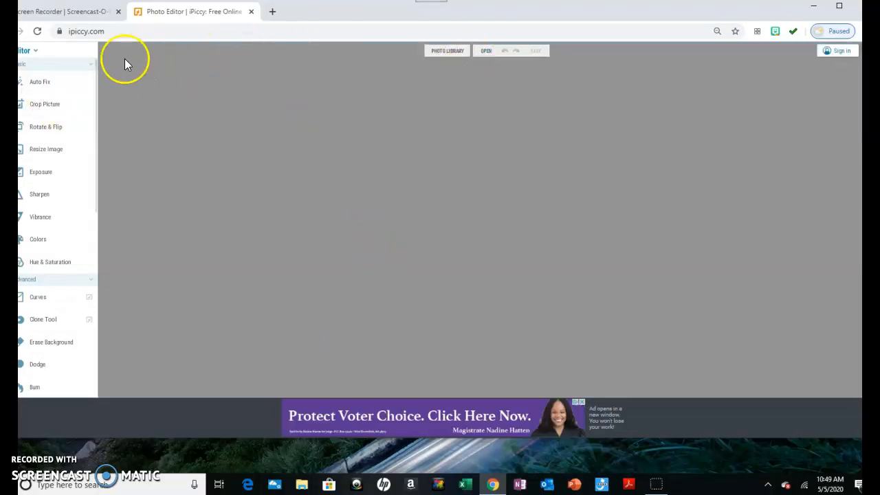
click(490, 58)
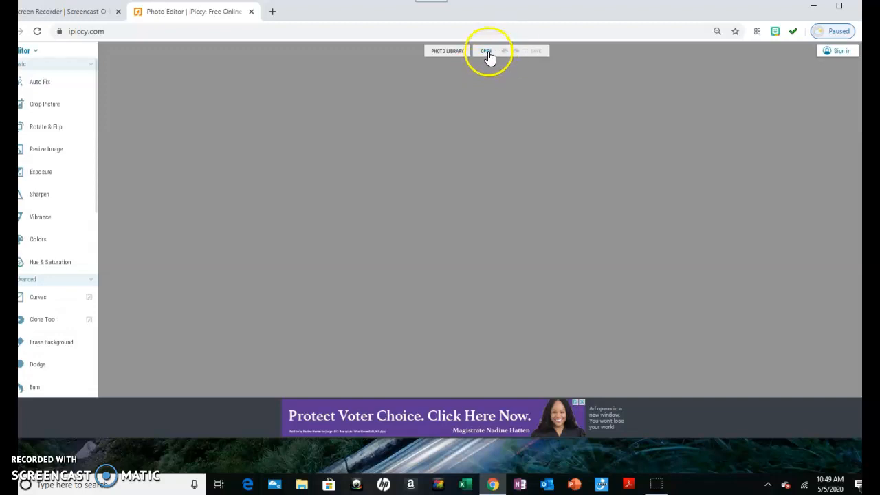
click(489, 56)
click(486, 80)
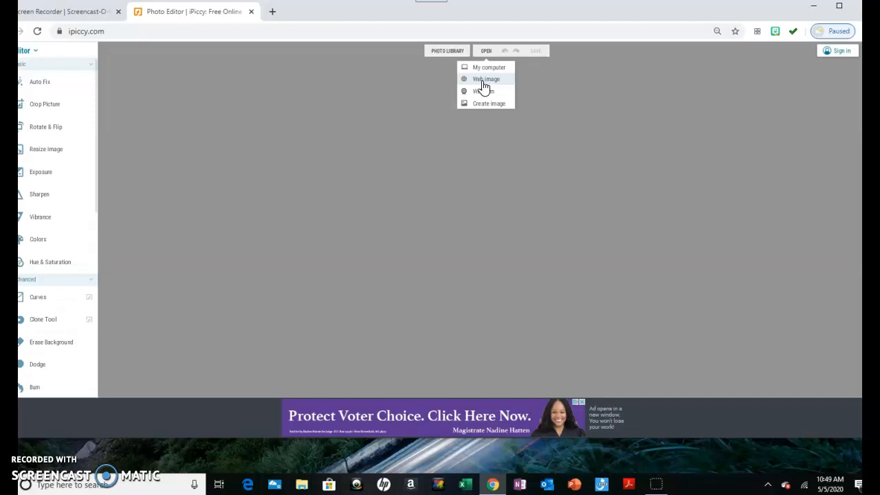
click(483, 81)
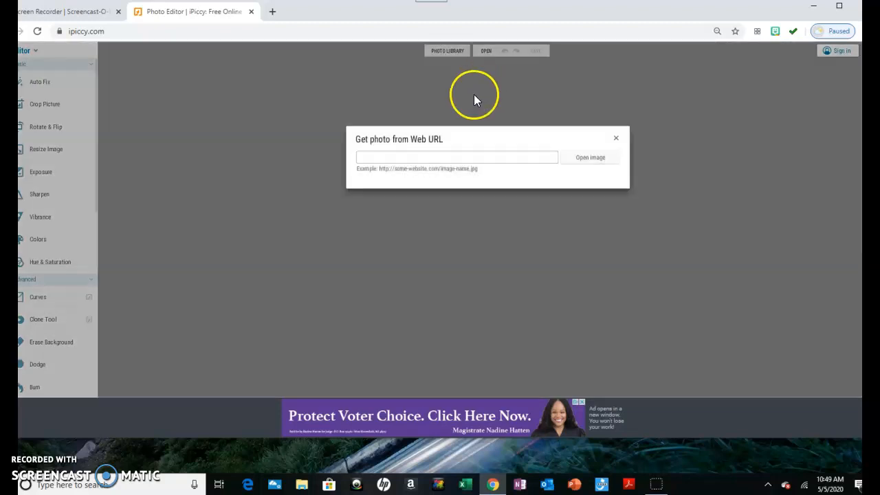
right_click(614, 137)
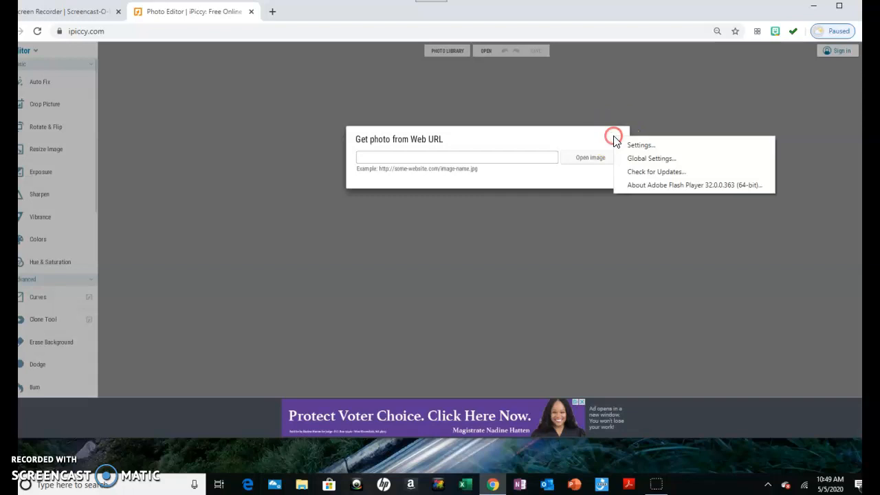
click(612, 139)
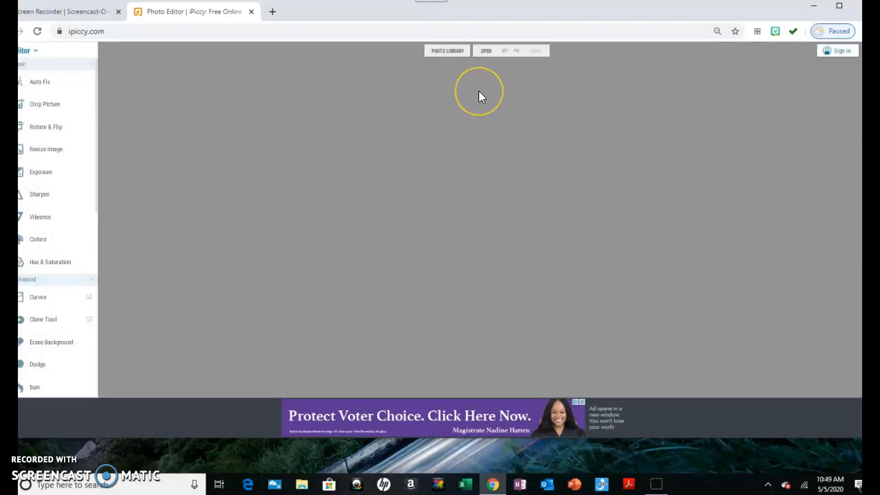
click(266, 62)
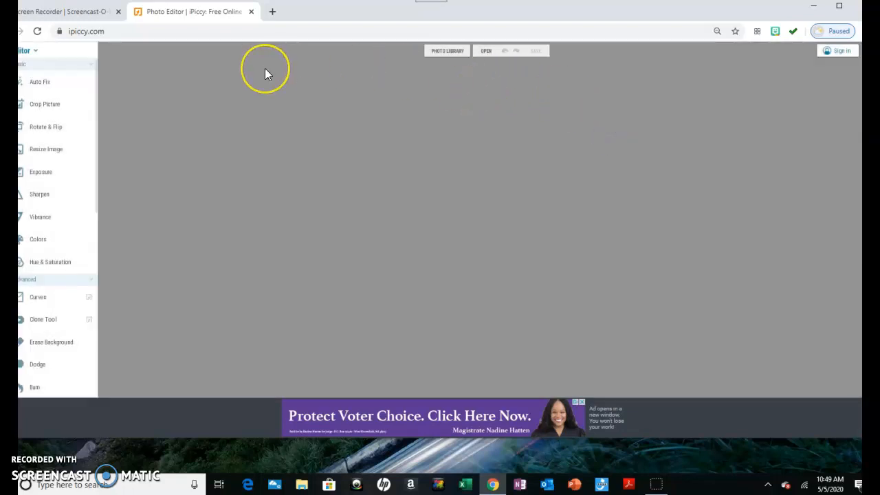
Search Google Images for "amazon building" in a new browser tab
click(273, 12)
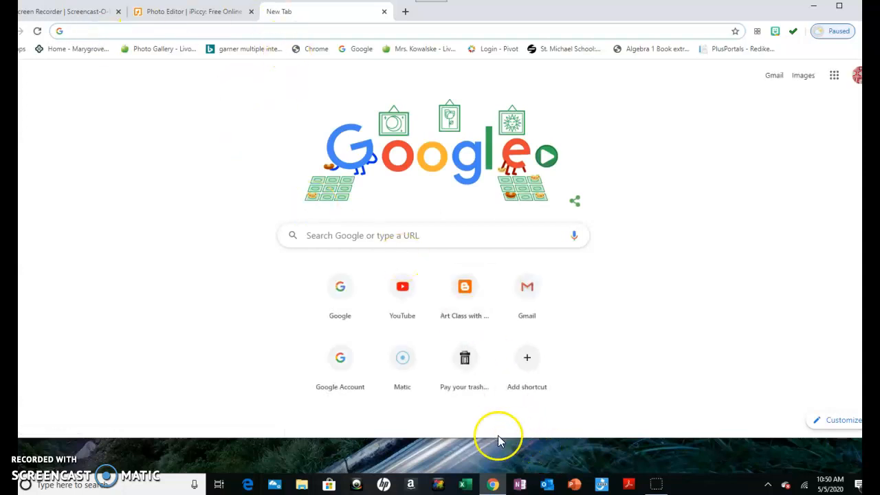
click(804, 76)
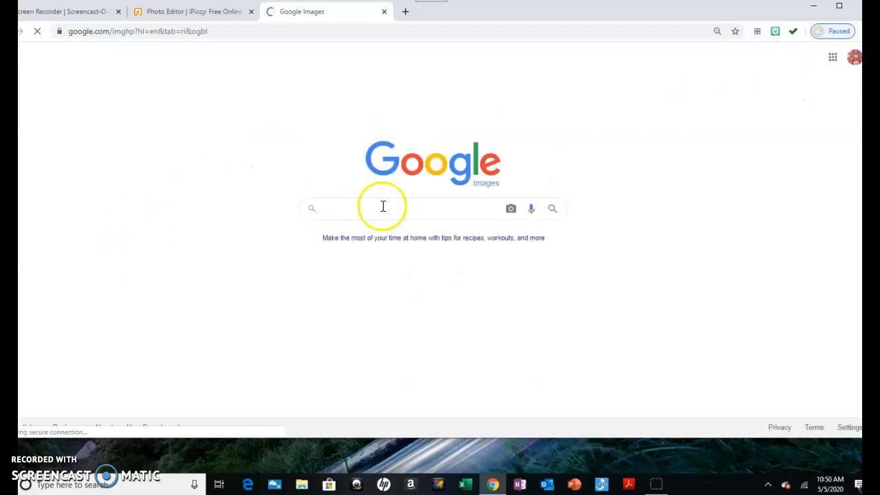
click(351, 214)
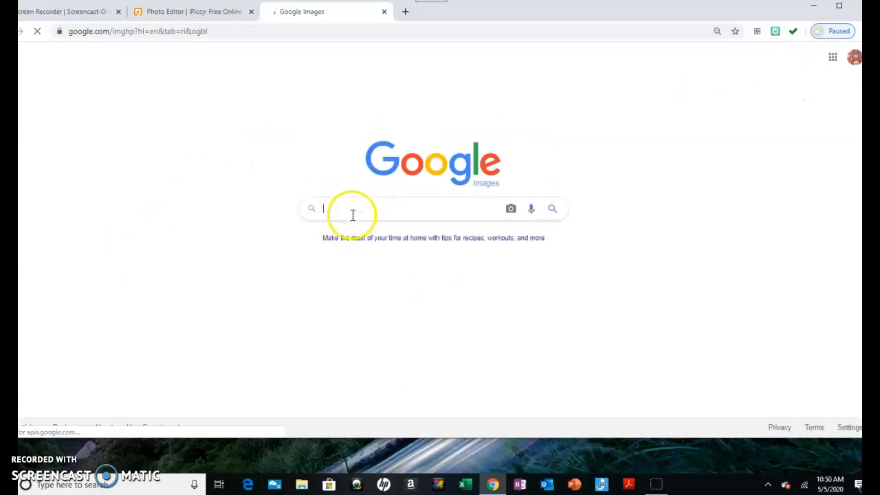
text(amaz)
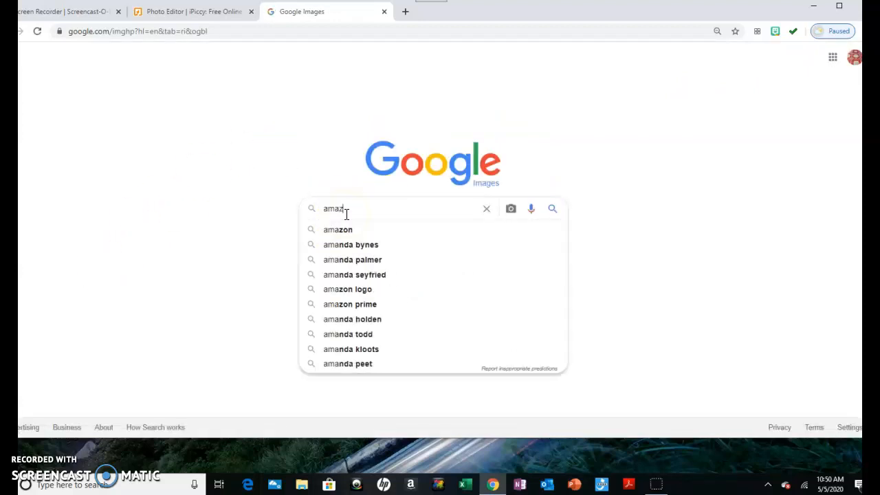
text(on building)
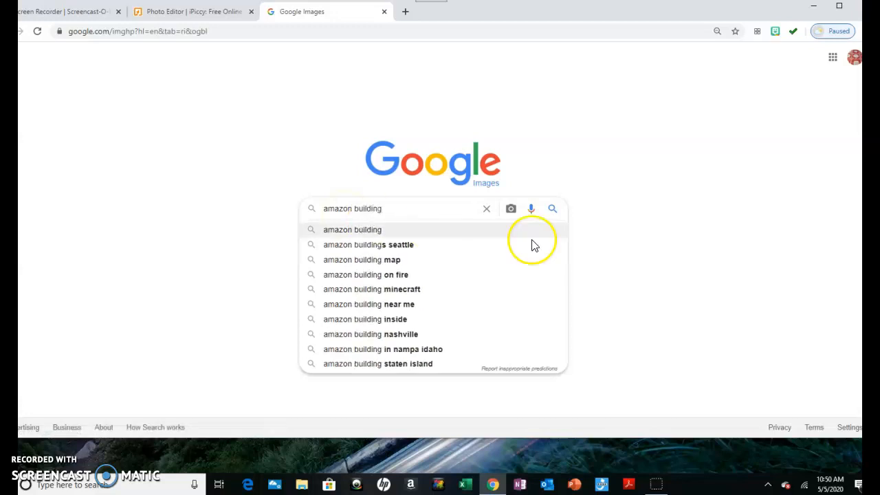
key(Return)
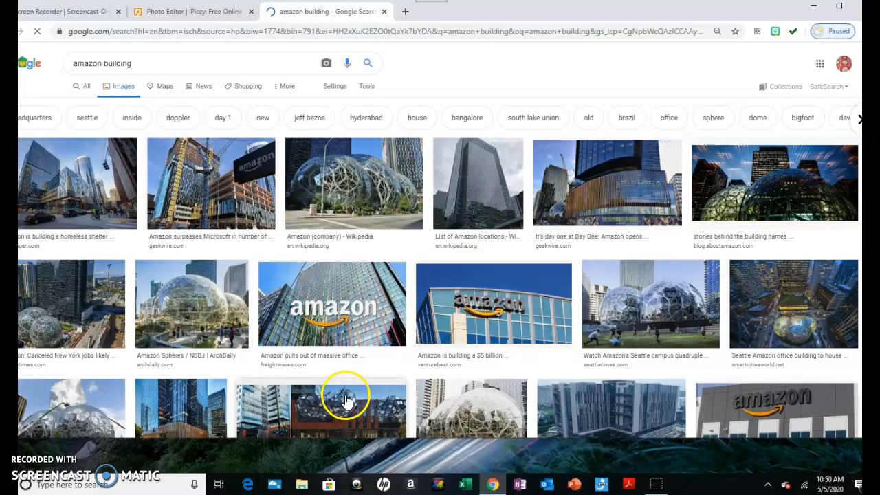
Try to save the Brazil Building picture from the search results as a JPEG in the teaching from home folder
scroll(347, 401, down, 5)
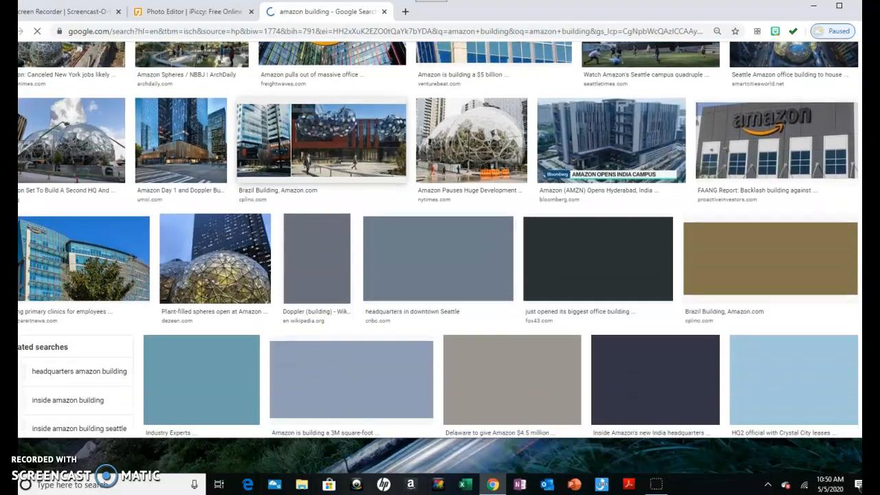
scroll(347, 401, down, 1)
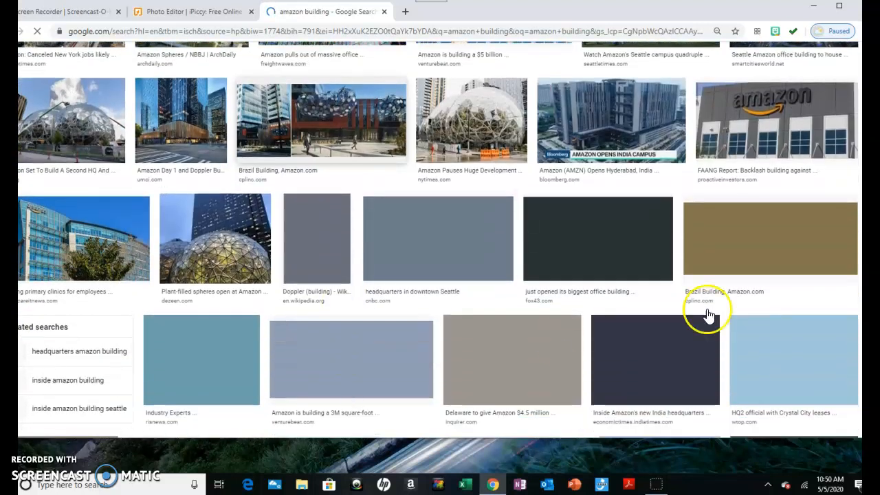
right_click(770, 111)
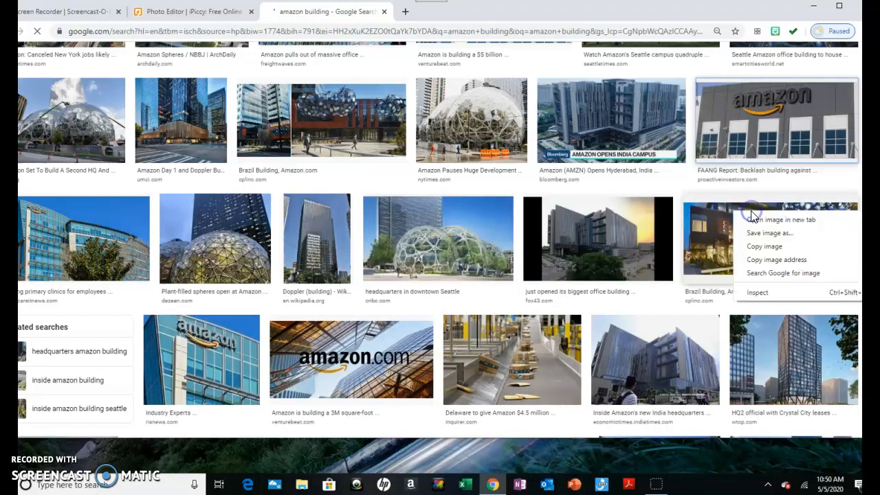
click(752, 208)
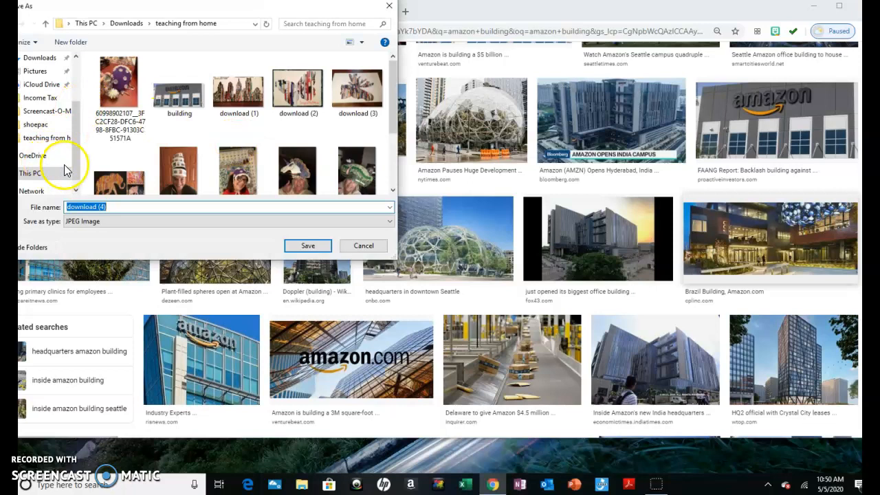
click(59, 140)
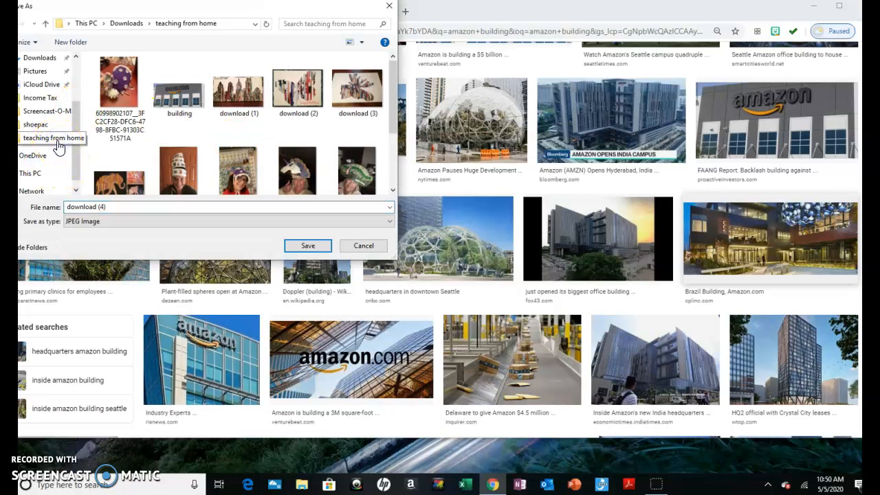
click(307, 246)
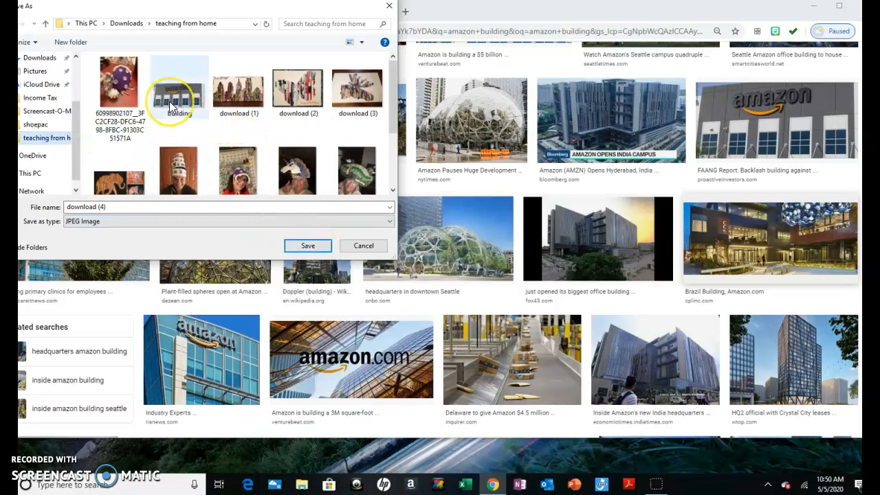
click(353, 251)
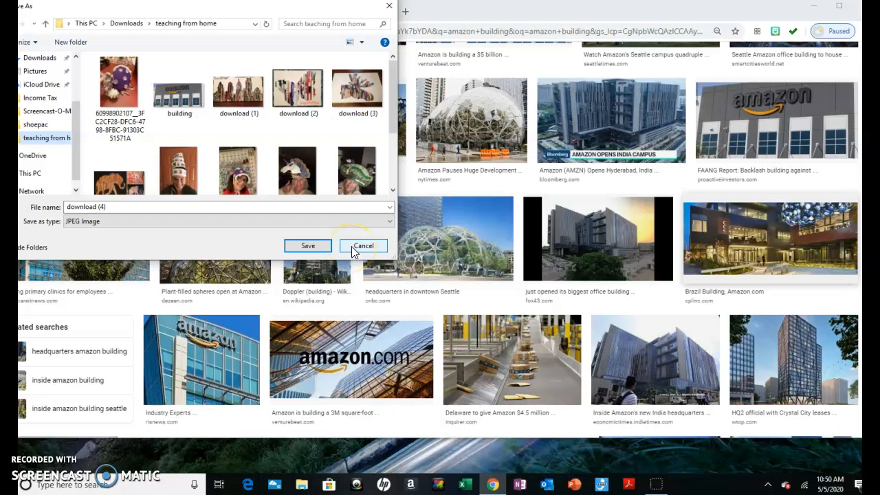
click(352, 246)
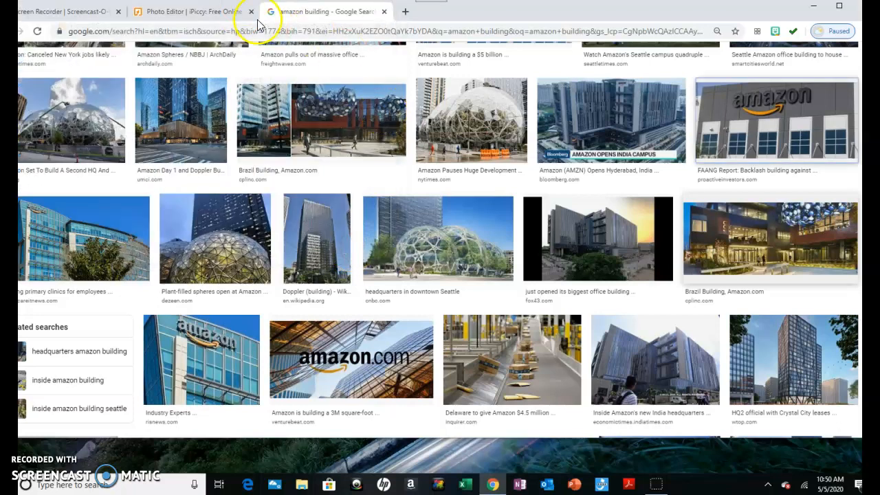
click(384, 11)
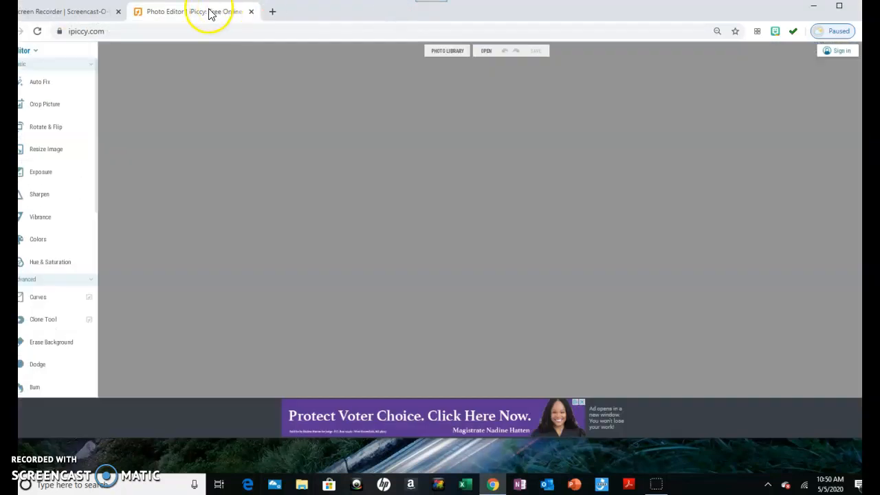
Open the building image from the teaching from home folder in the photo editor
click(487, 55)
click(487, 65)
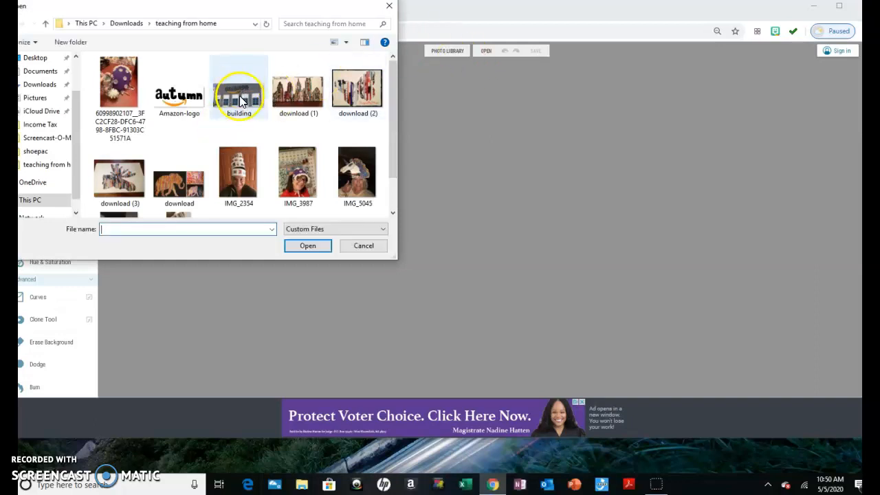
click(240, 95)
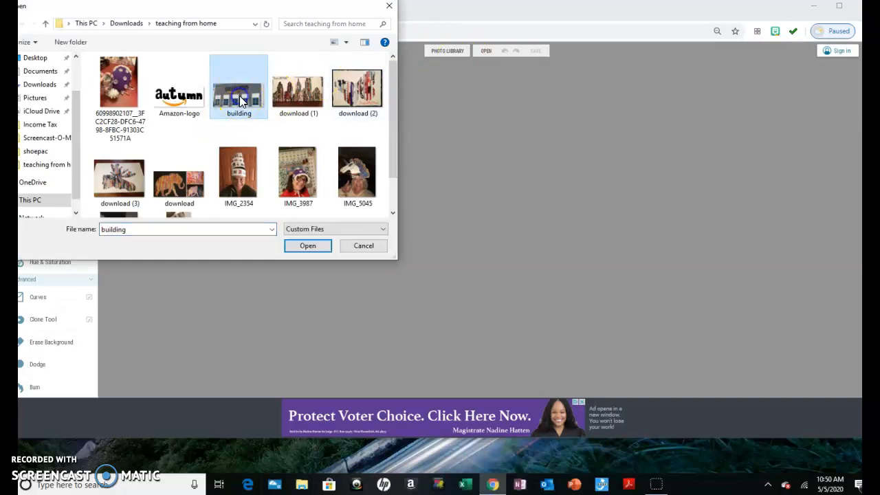
click(311, 250)
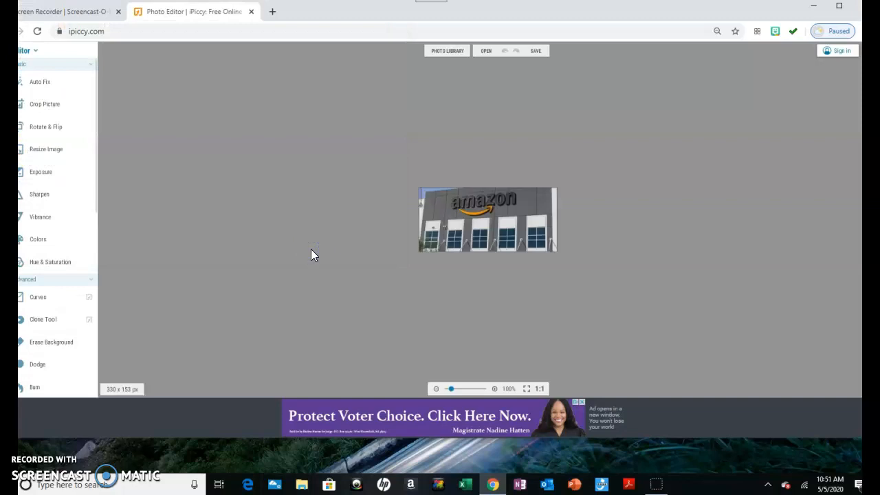
drag(452, 390, 460, 390)
right_click(461, 390)
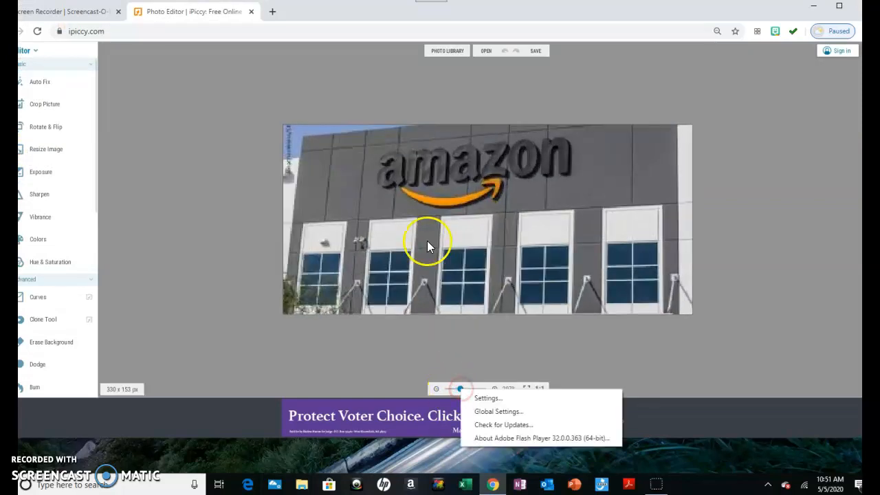
click(396, 90)
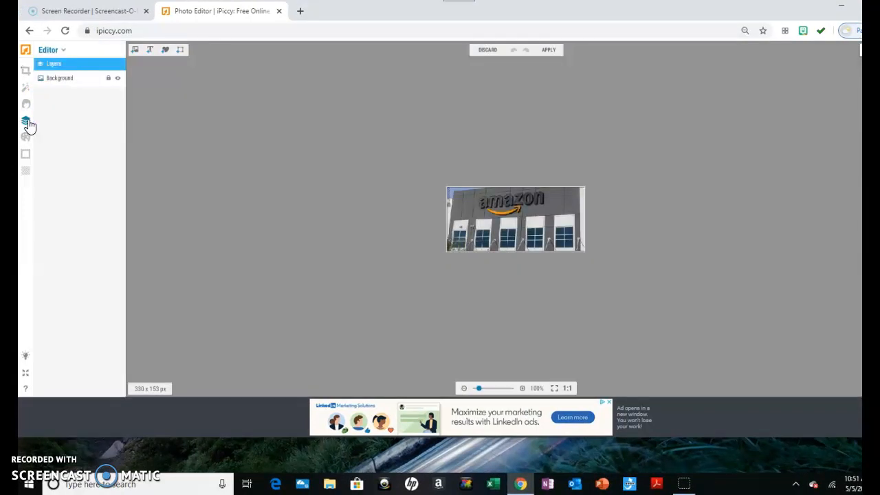
Upload the Amazon-logo file from the teaching from home folder as an image to add as a layer
click(137, 52)
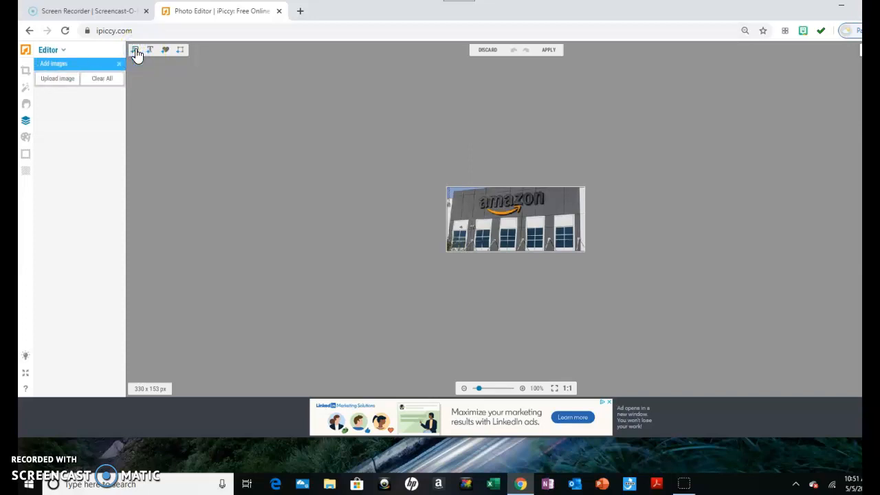
click(60, 83)
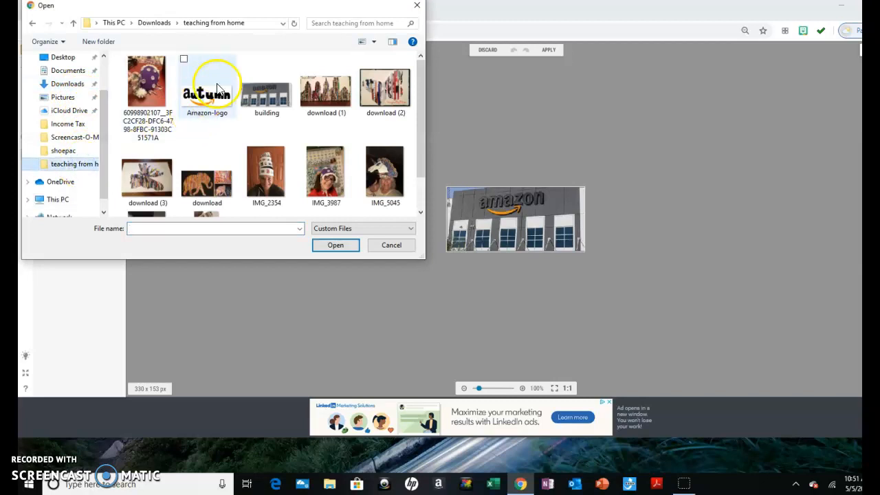
click(184, 59)
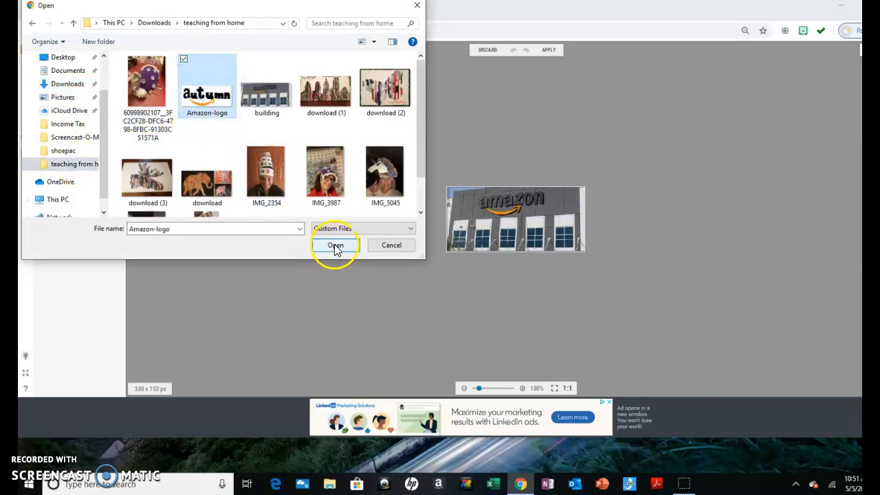
click(335, 246)
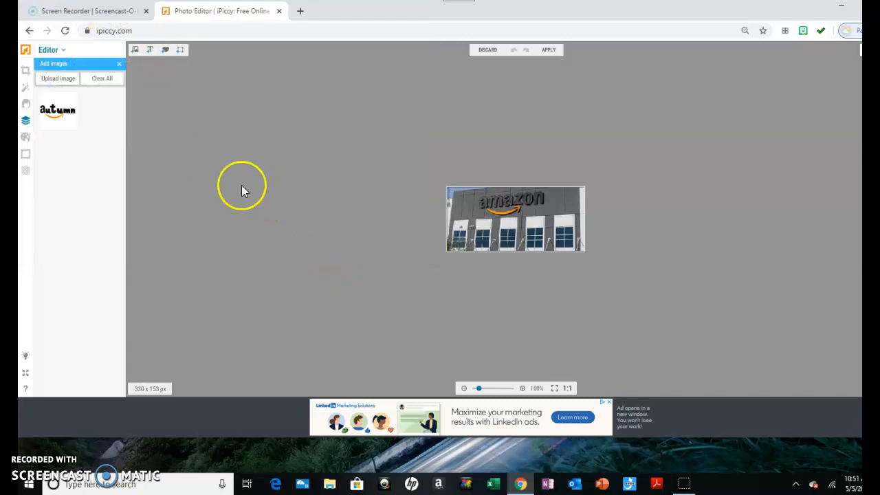
Upload a second copy of the Amazon-logo file to the images available for layers
click(57, 81)
click(57, 81)
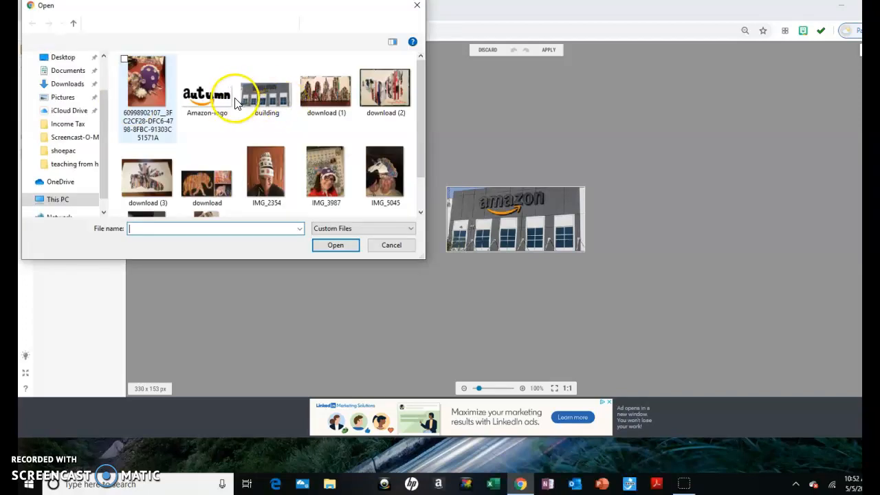
drag(422, 160, 386, 96)
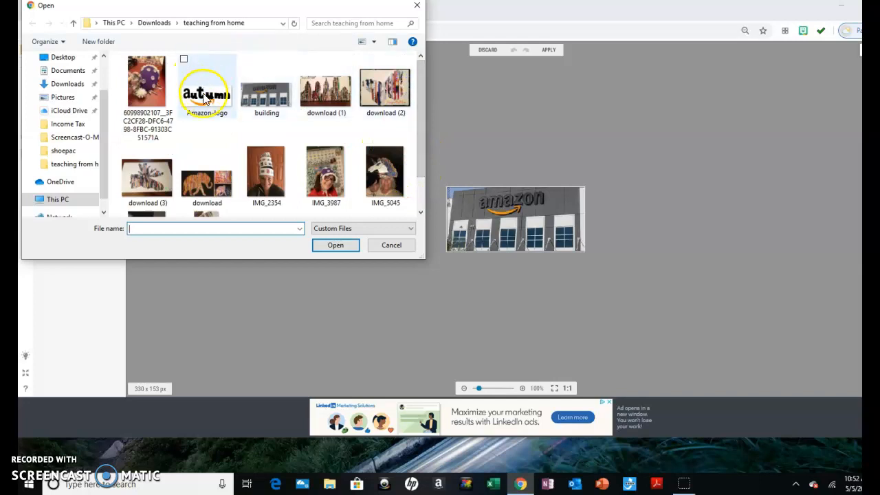
click(204, 97)
click(335, 246)
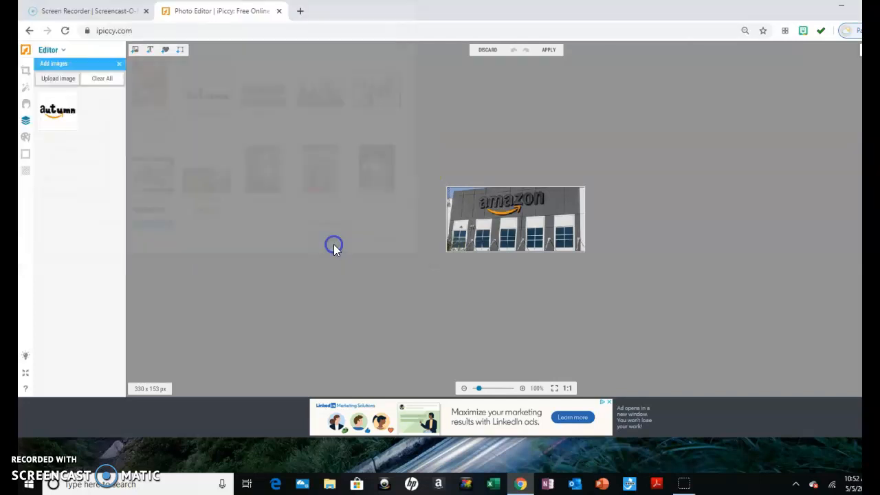
Place the autumn logo as a layer over the amazon sign on the building and select that layer
drag(100, 117, 513, 205)
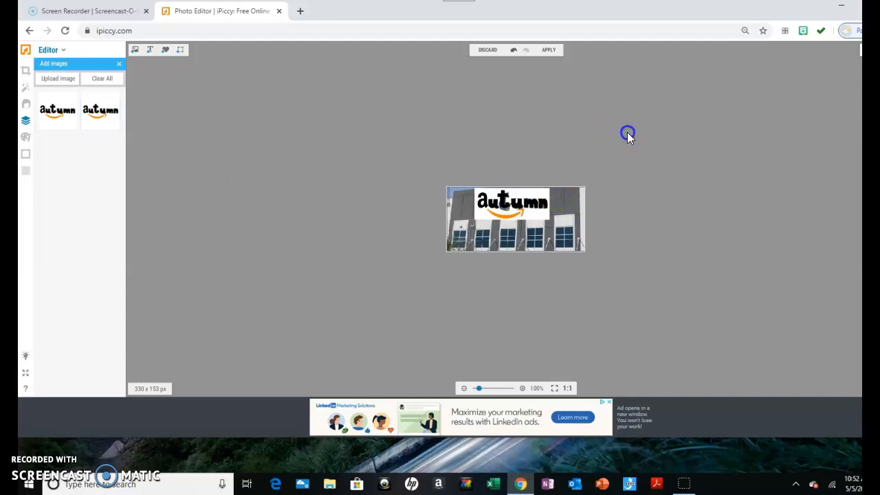
click(545, 215)
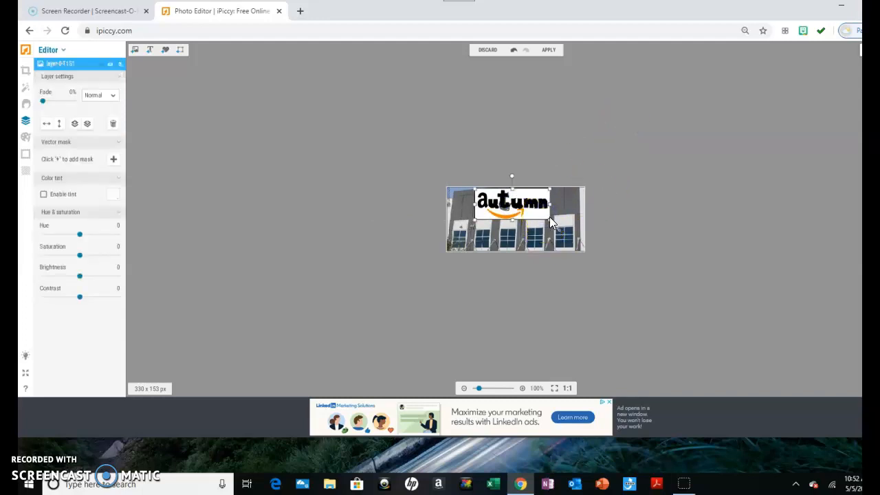
Adjust the autumn logo's position over the building's sign and apply the changes to flatten the layers
drag(546, 214, 554, 214)
click(640, 177)
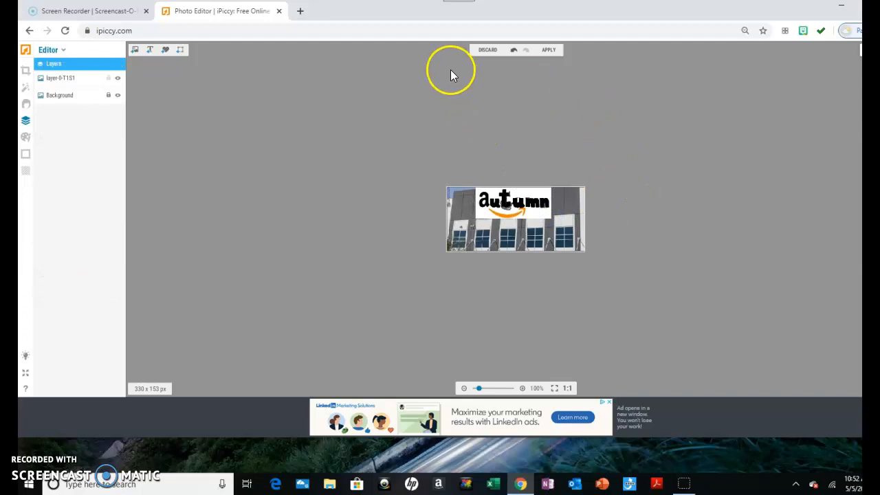
click(552, 51)
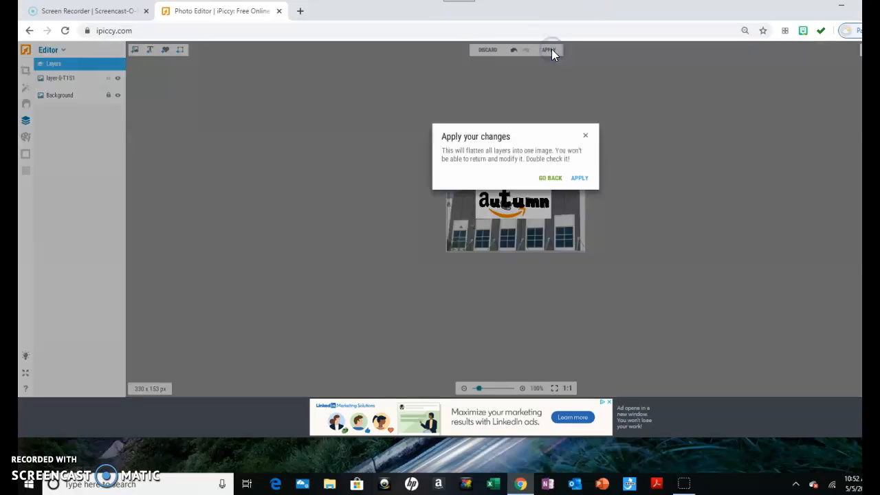
click(580, 177)
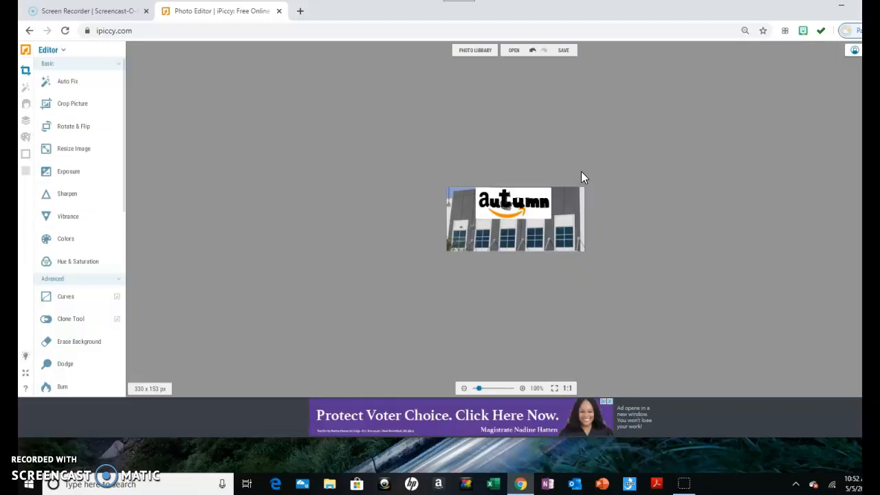
Open the Painter for the flattened building image
click(26, 140)
click(28, 141)
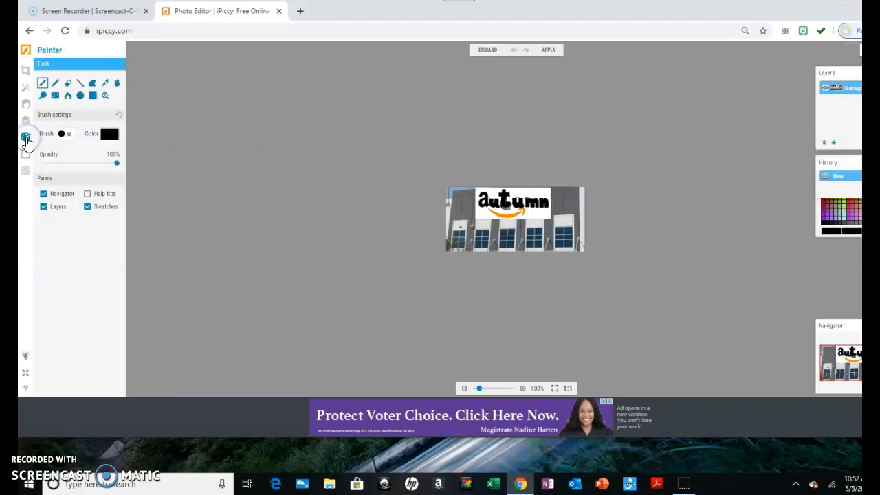
Try painting with the black 45 px brush on the wall beside the autumn logo, and undo the strokes
click(110, 134)
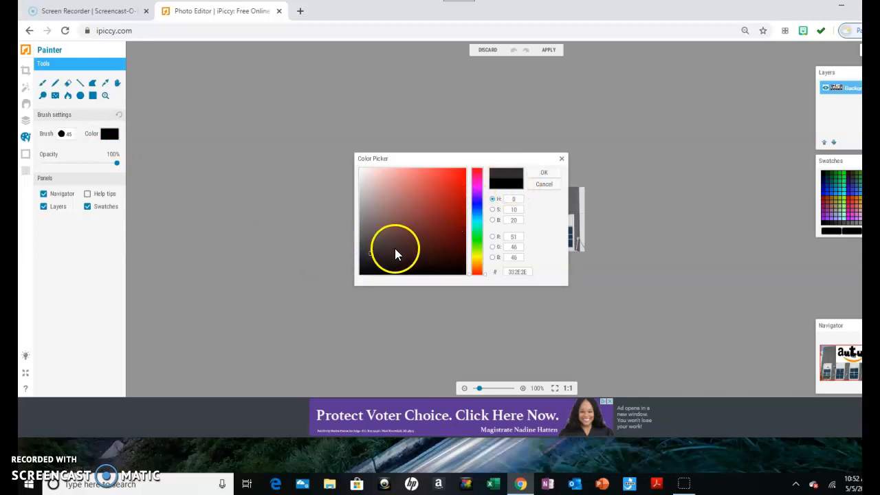
drag(370, 252, 369, 242)
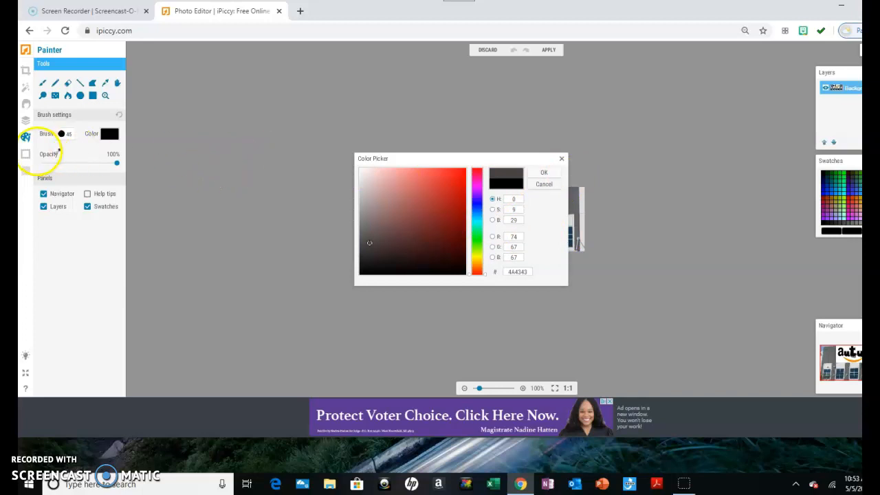
click(61, 134)
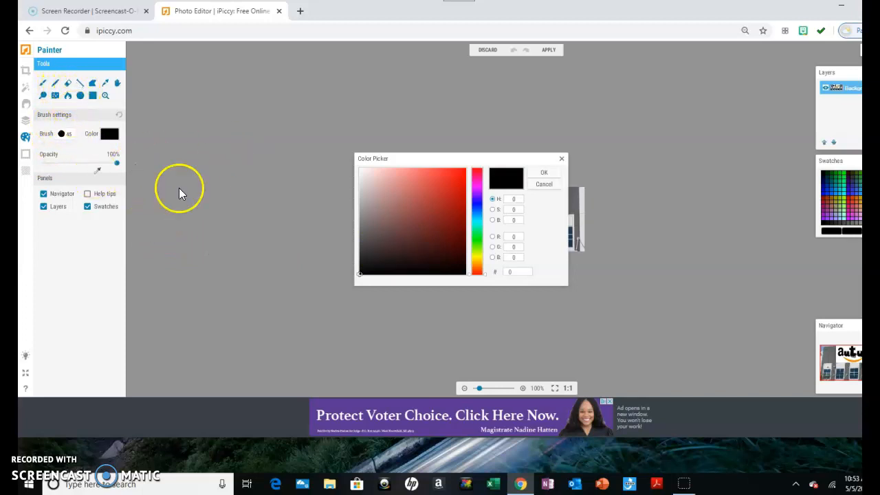
click(543, 173)
click(564, 196)
drag(564, 196, 554, 190)
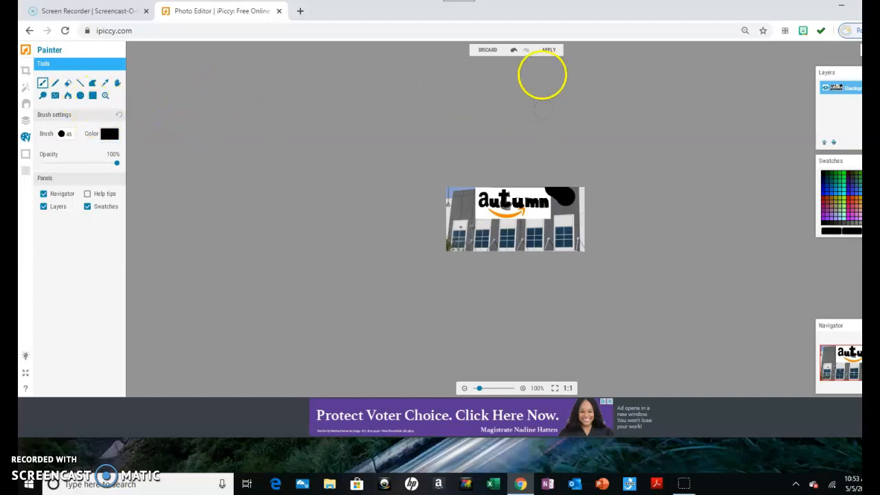
click(513, 52)
click(513, 52)
click(513, 52)
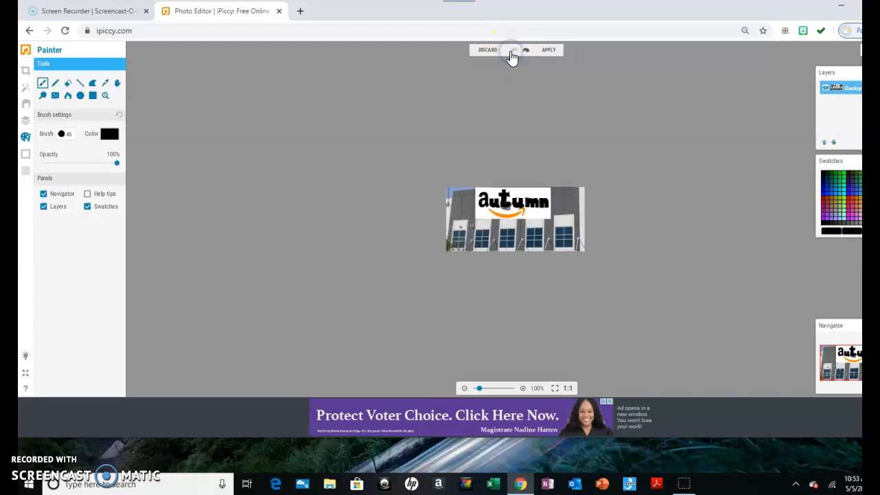
Set the brush color to the dark gray 383333
click(109, 134)
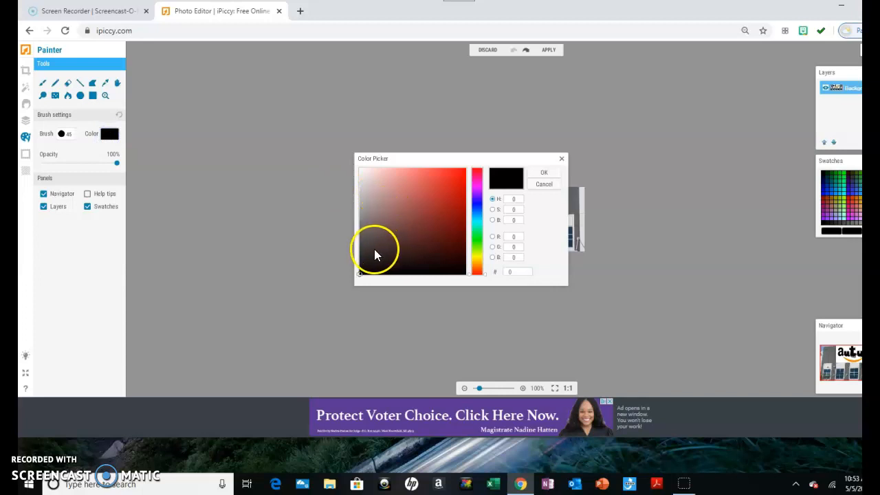
click(369, 253)
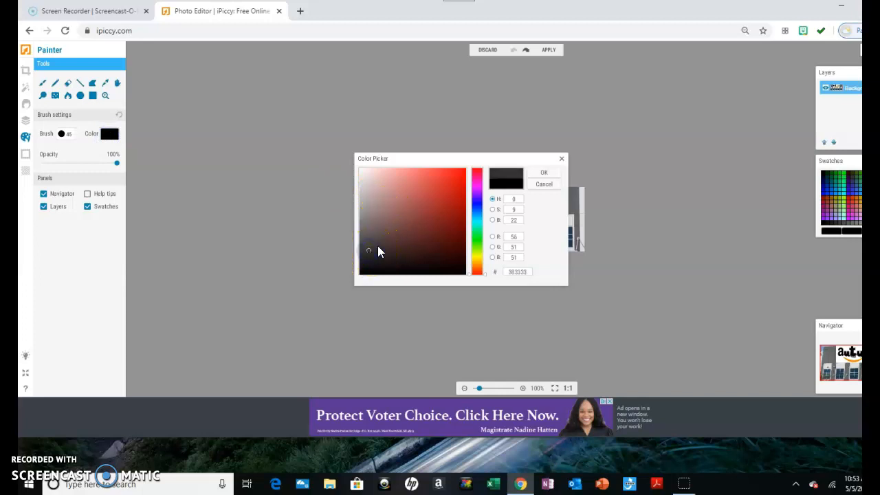
click(542, 172)
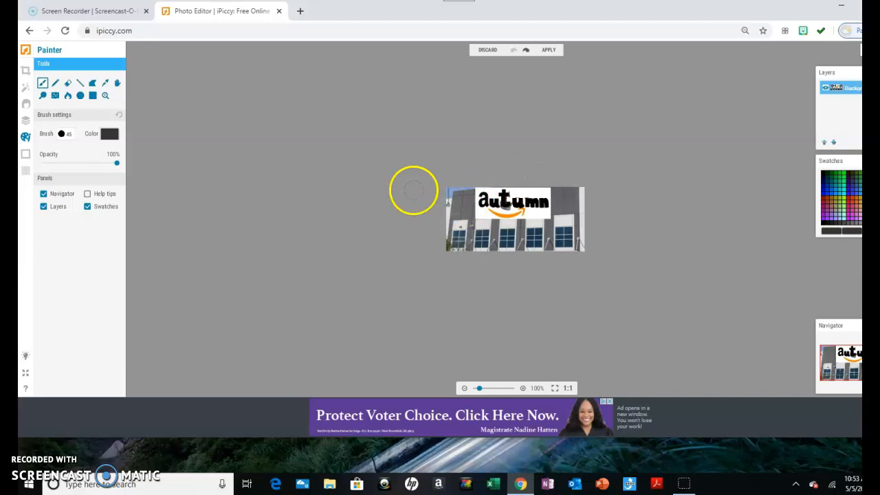
Choose the 13 px hard round brush for painting
click(65, 134)
click(64, 136)
click(64, 137)
click(64, 135)
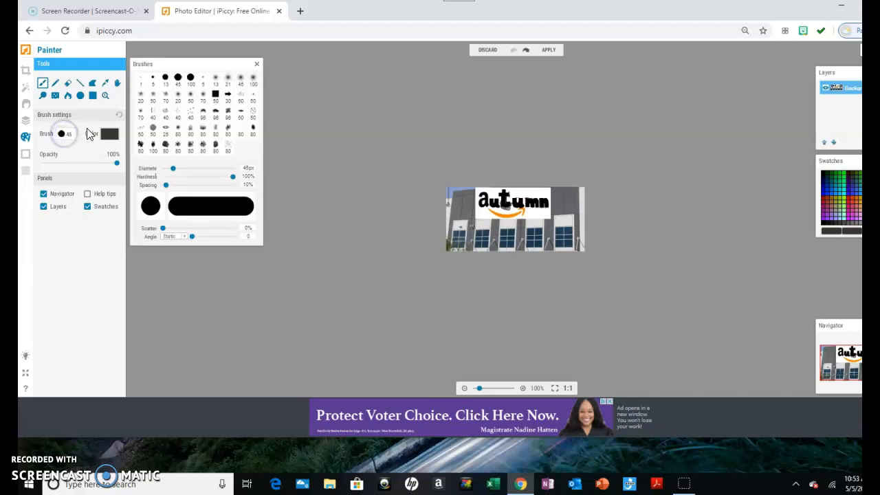
click(165, 79)
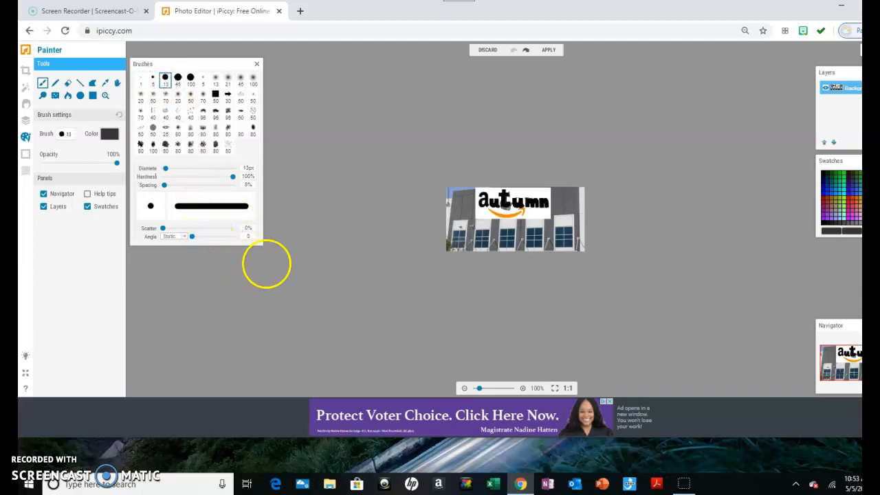
click(307, 268)
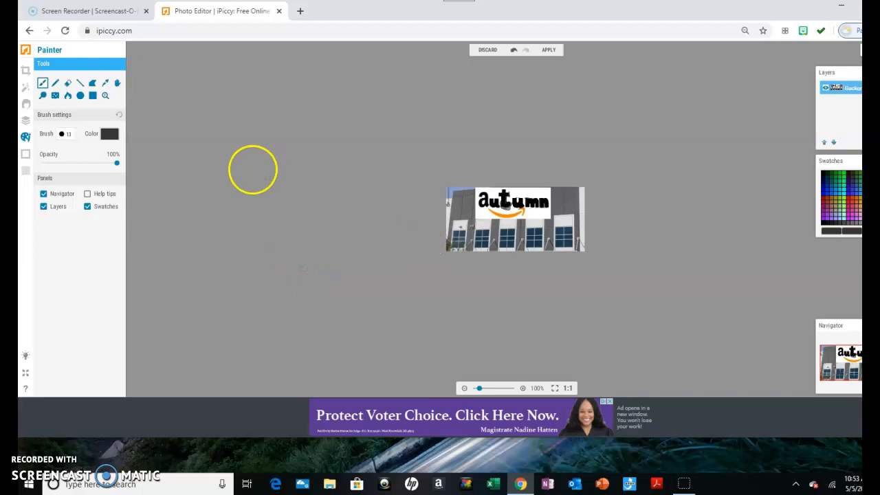
Set the brush color to the lighter gray 544B4B to approximate the building's wall
click(110, 134)
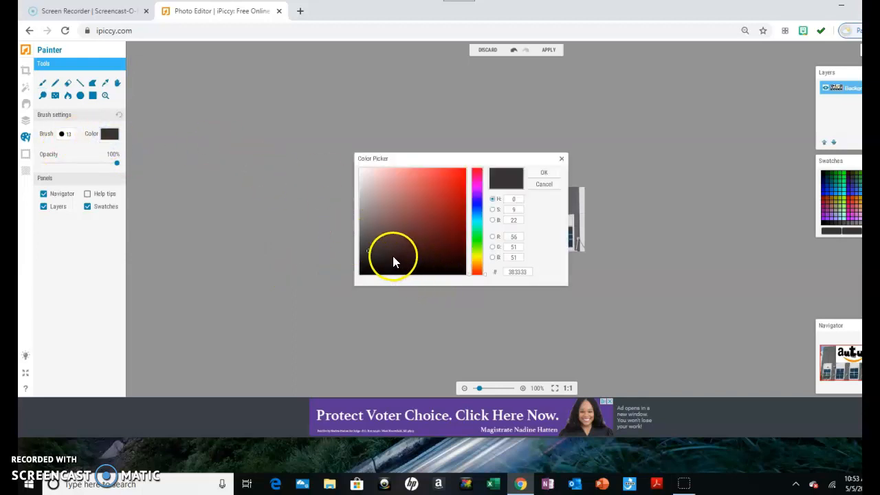
click(372, 239)
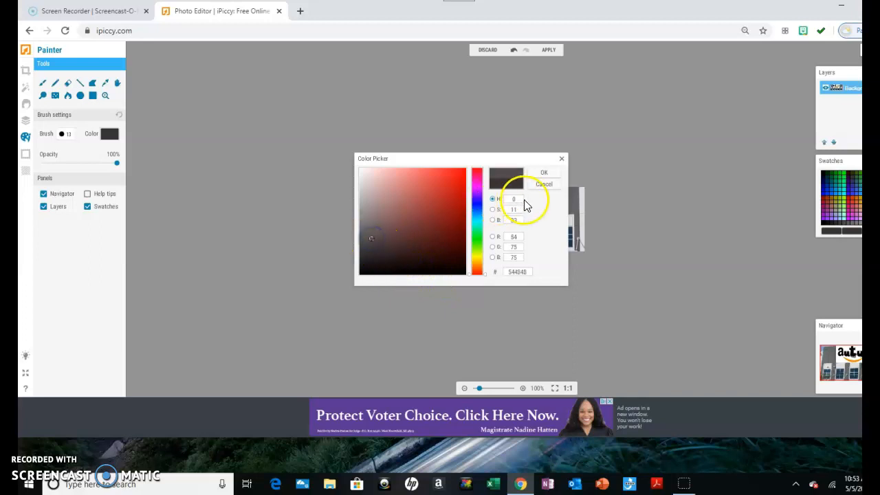
click(545, 174)
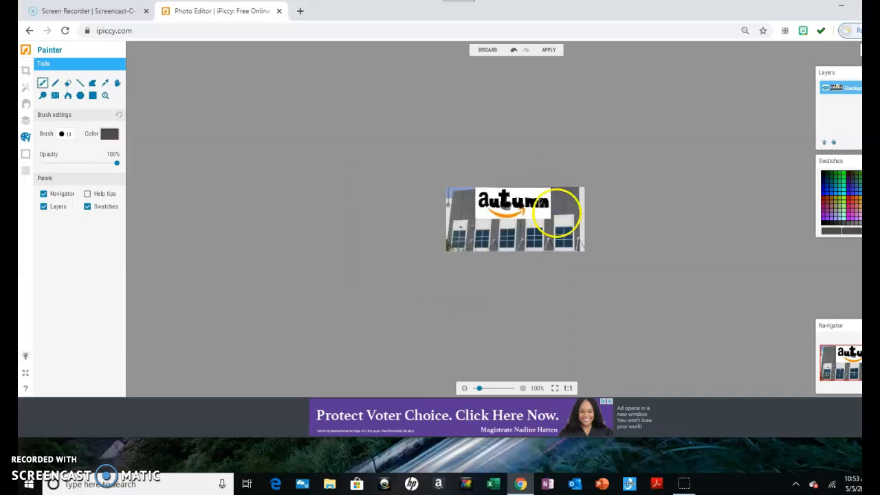
Paint gray over the logo's white background above and below its last letters, and apply the painting to the image
click(544, 192)
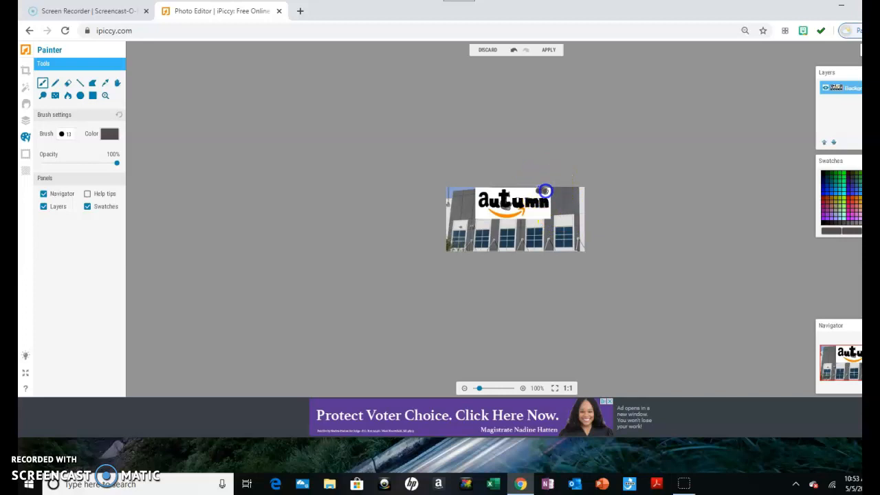
drag(551, 194, 553, 204)
click(550, 190)
mouse_move(529, 192)
mouse_down()
mouse_move(549, 192)
mouse_move(544, 214)
mouse_move(528, 212)
mouse_move(546, 214)
mouse_up()
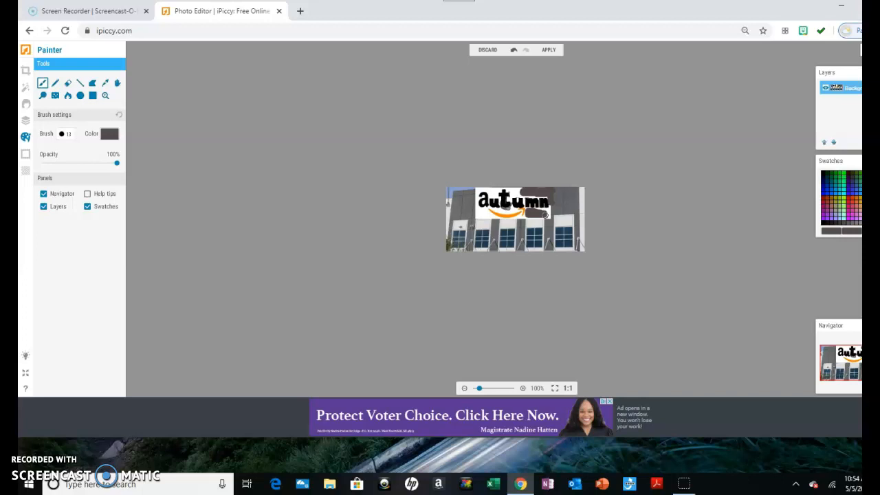
click(548, 52)
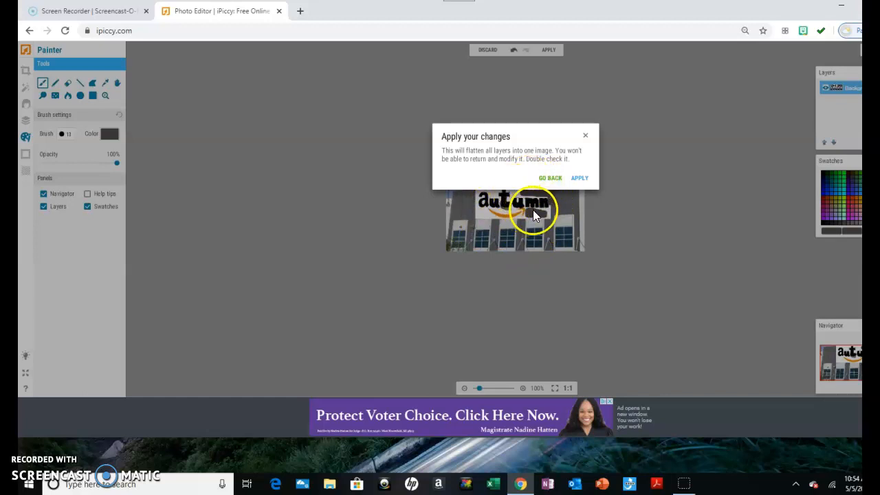
click(577, 177)
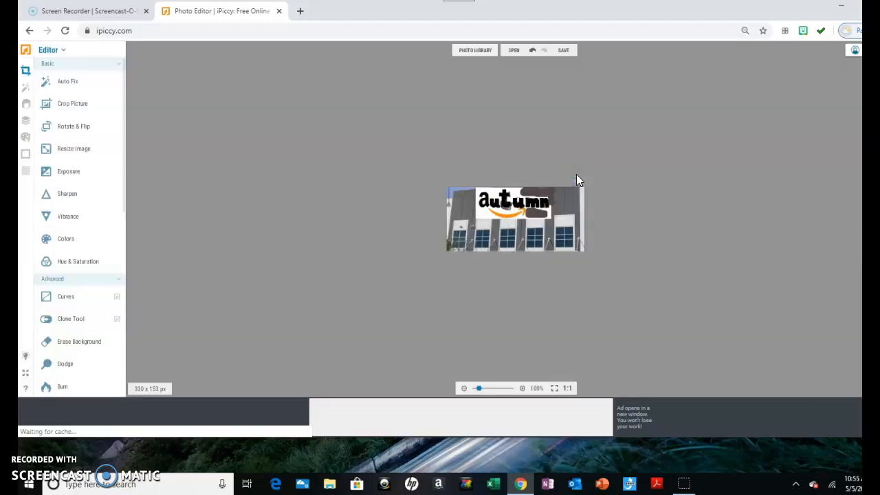
Save the image to the computer as building.jpg at High quality in the teaching from home folder, replacing the existing file
click(562, 52)
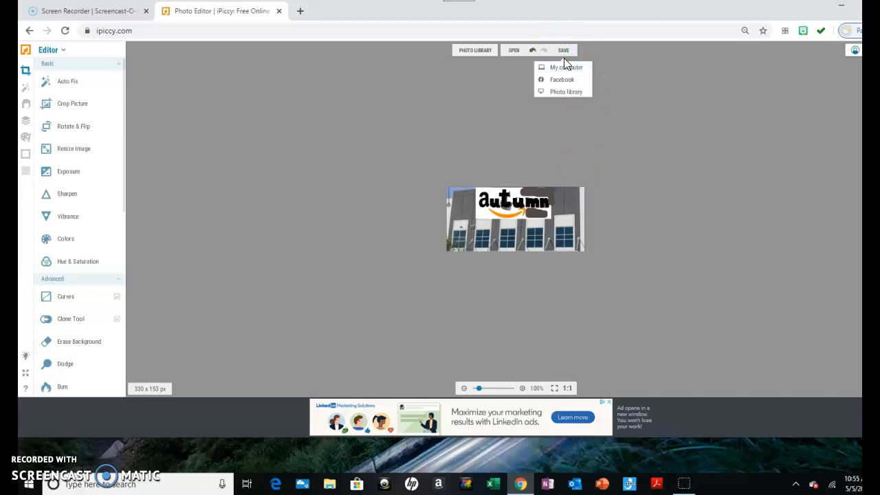
click(562, 66)
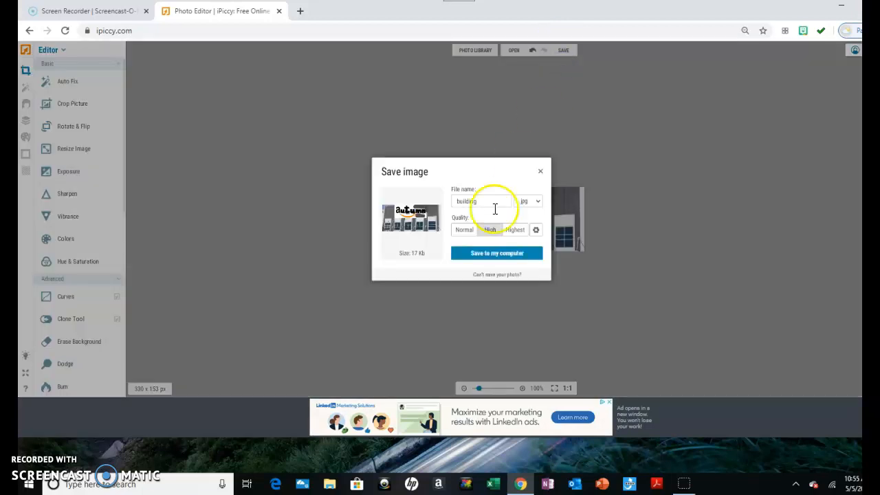
click(500, 253)
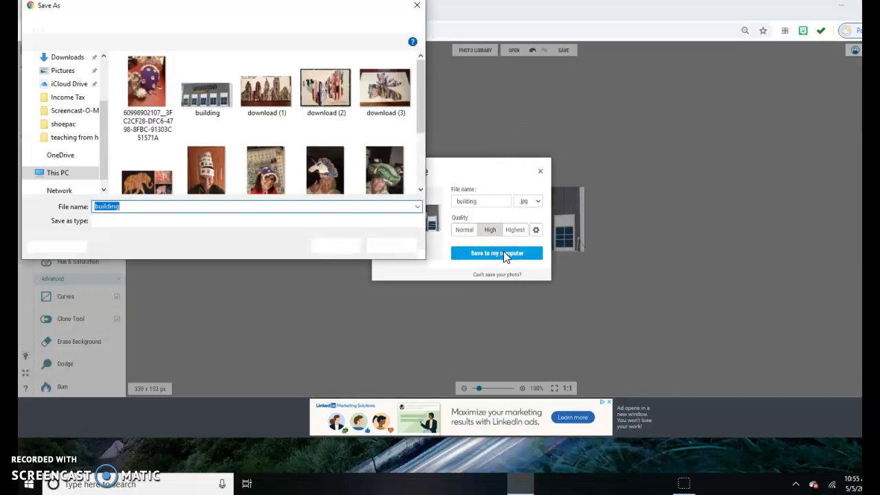
click(355, 249)
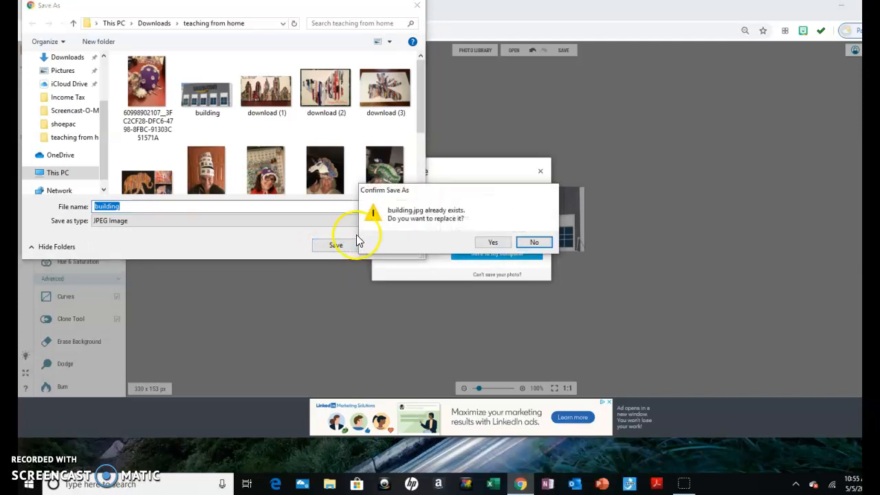
click(495, 242)
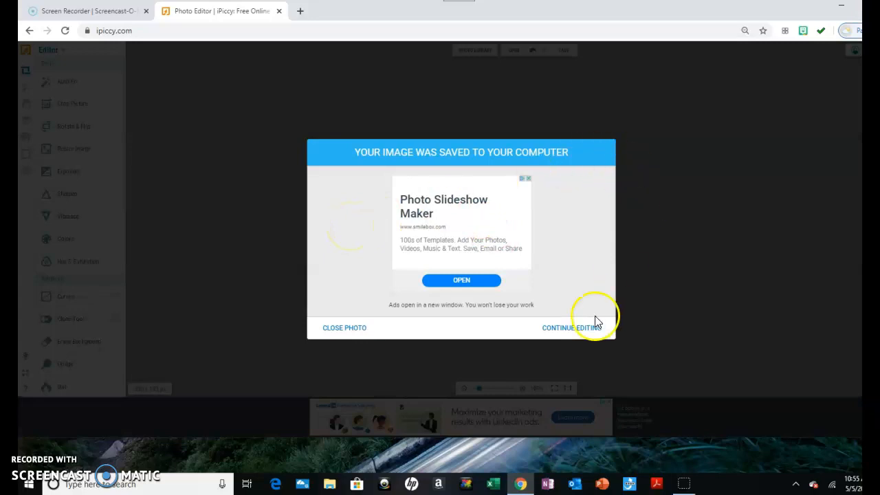
Close the saved photo and reopen the building image from the teaching from home folder
click(345, 328)
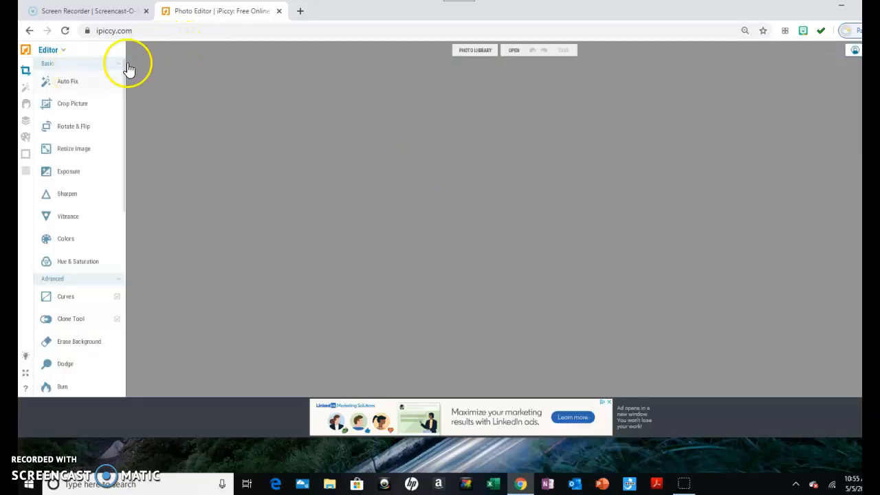
click(506, 51)
click(508, 64)
click(515, 52)
click(505, 69)
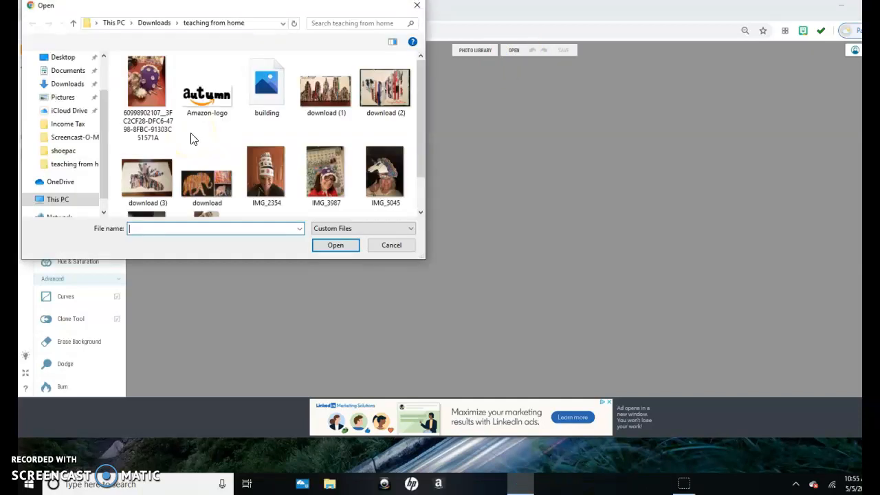
click(260, 123)
double_click(259, 98)
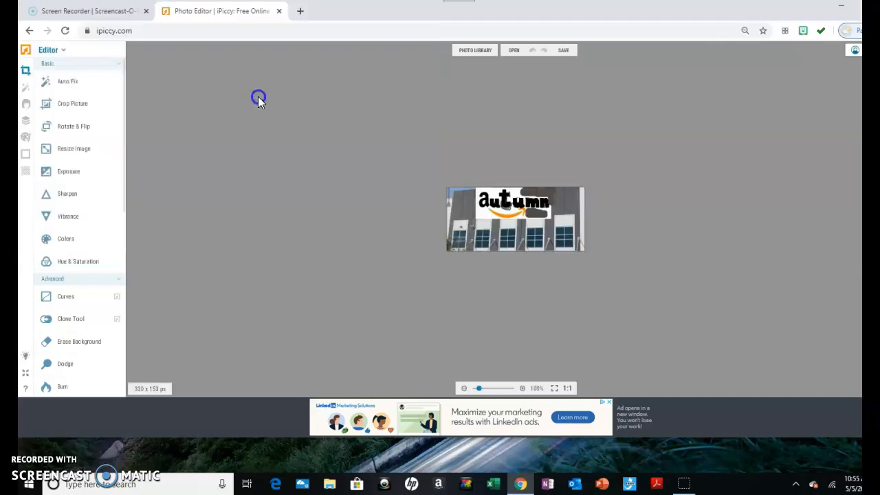